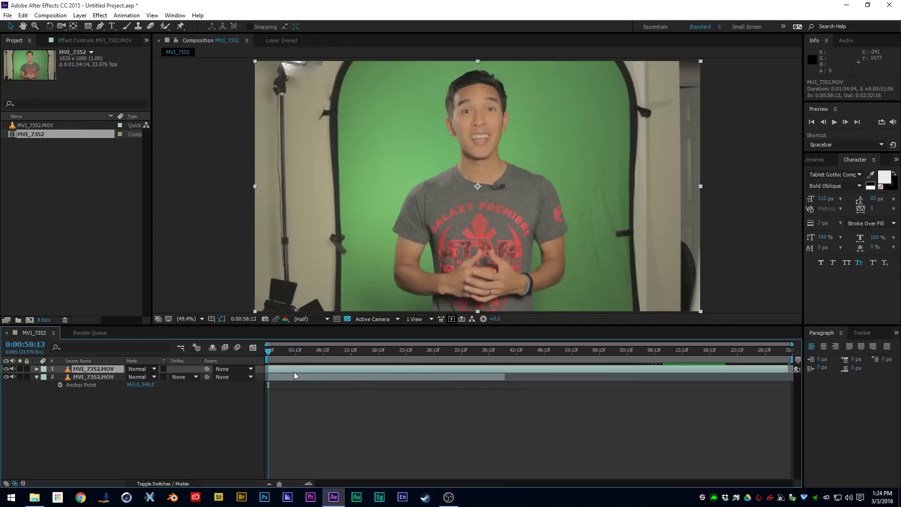
# Trim the upper clip's start to where the lower clip ends and pre-compose both clips as Pre-comp 1, moving all attributes
pyautogui.moveTo(266, 368); pyautogui.dragTo(502, 369)
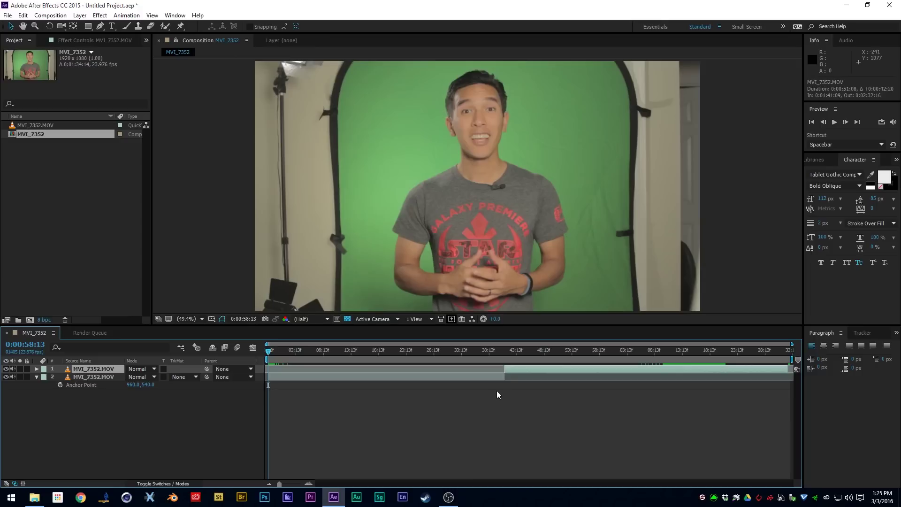
pyautogui.click(95, 376)
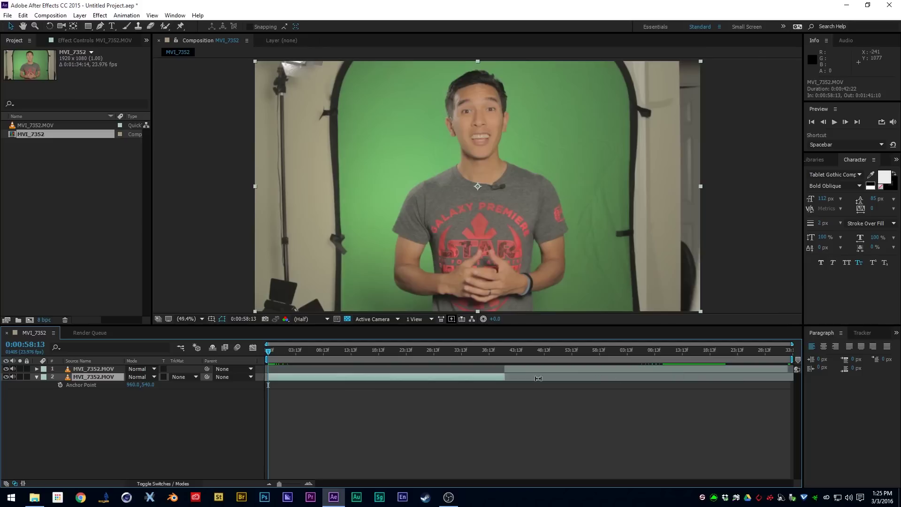
pyautogui.keyDown('shift'); pyautogui.click(99, 370); pyautogui.keyUp('shift')
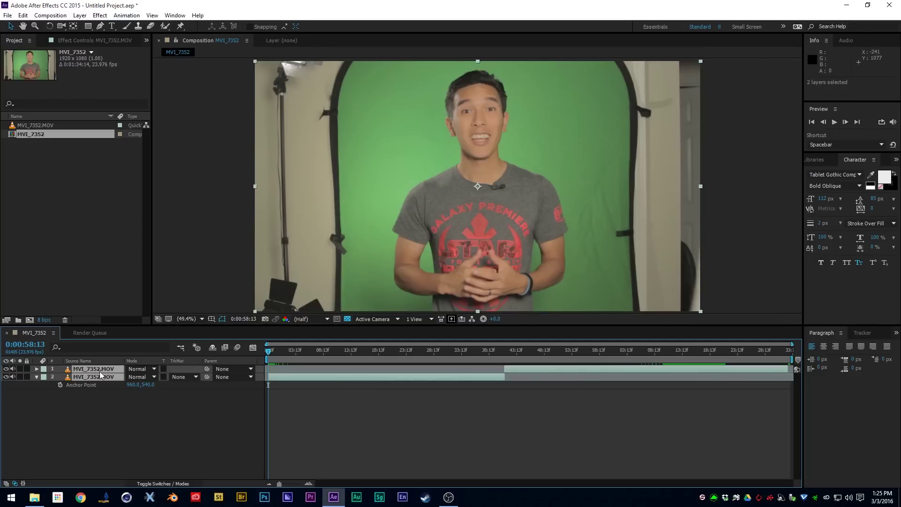
pyautogui.rightClick(100, 371)
pyautogui.click(148, 287)
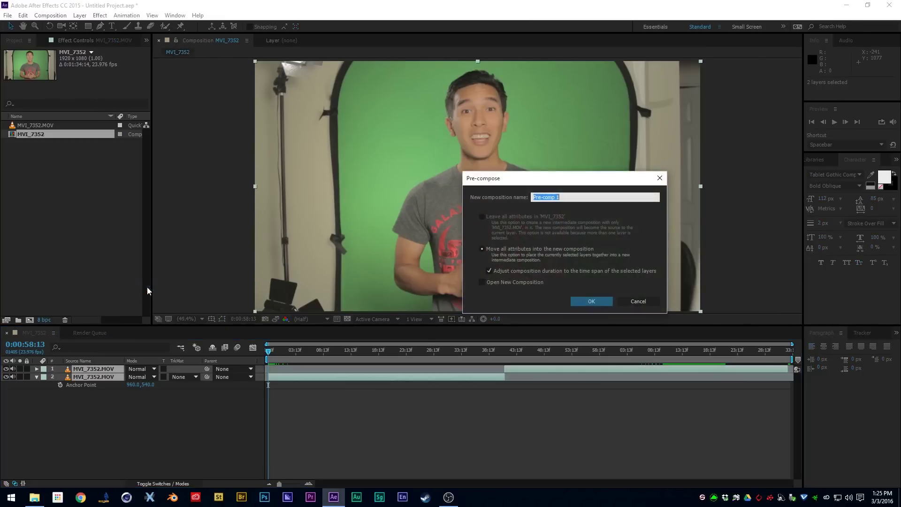
pyautogui.click(593, 302)
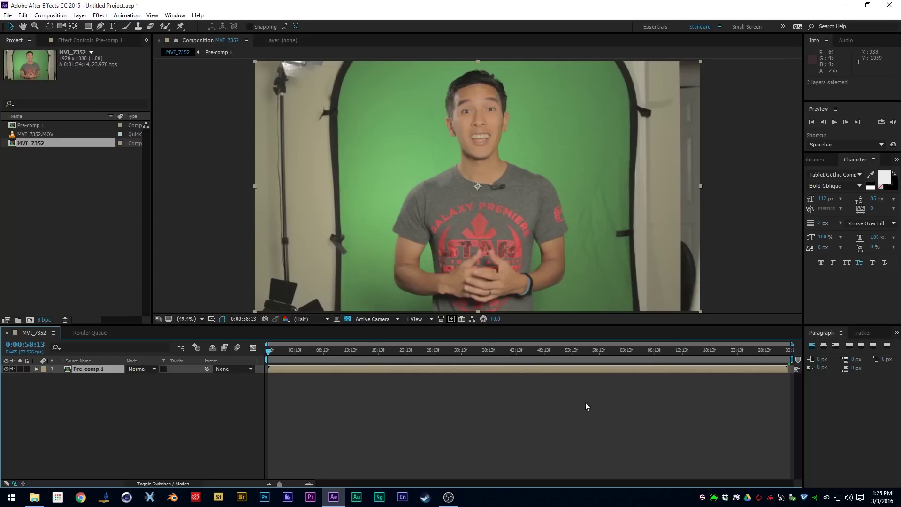
pyautogui.click(438, 388)
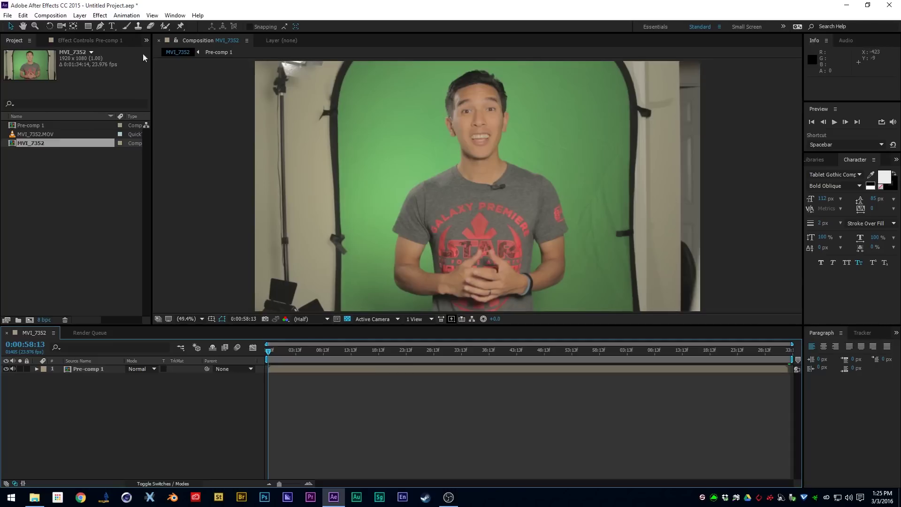
# Draw a closed Pen mask on Pre-comp 1 along the inside edge of the green screen, curving around the clamps on both sides
pyautogui.click(100, 28)
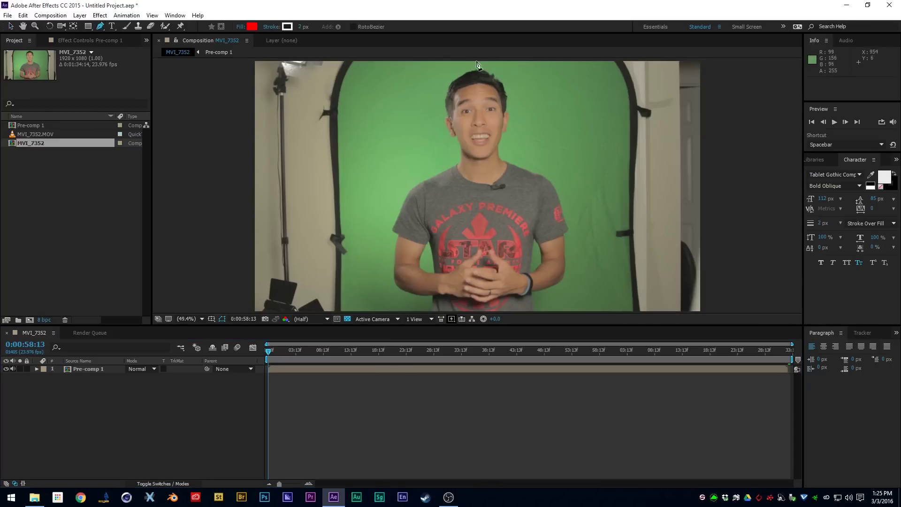
pyautogui.moveTo(275, 353); pyautogui.dragTo(356, 352)
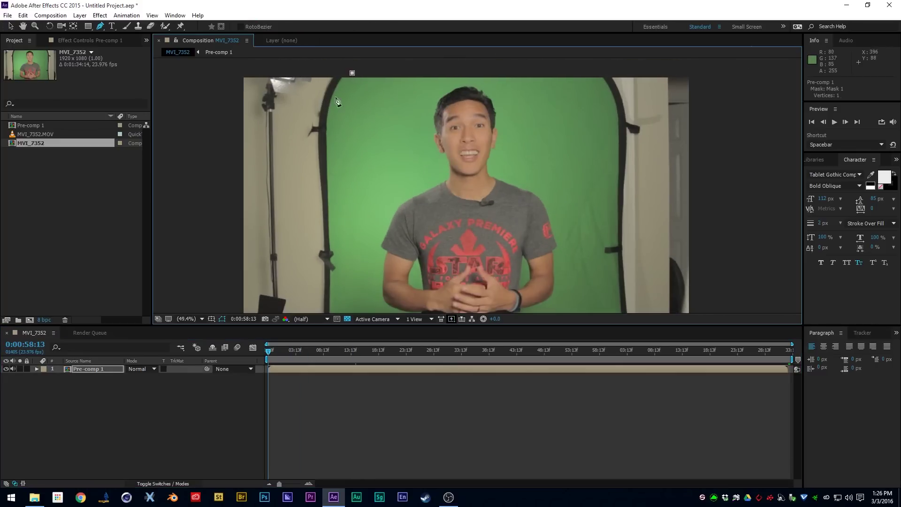
pyautogui.click(339, 111)
pyautogui.click(341, 227)
pyautogui.click(348, 241)
pyautogui.click(339, 260)
pyautogui.moveTo(348, 283); pyautogui.dragTo(347, 231)
pyautogui.click(339, 269)
pyautogui.click(625, 271)
pyautogui.click(620, 191)
pyautogui.click(606, 183)
pyautogui.click(620, 171)
pyautogui.moveTo(620, 171); pyautogui.dragTo(605, 246)
pyautogui.click(607, 120)
pyautogui.click(594, 93)
pyautogui.click(577, 80)
pyautogui.click(345, 79)
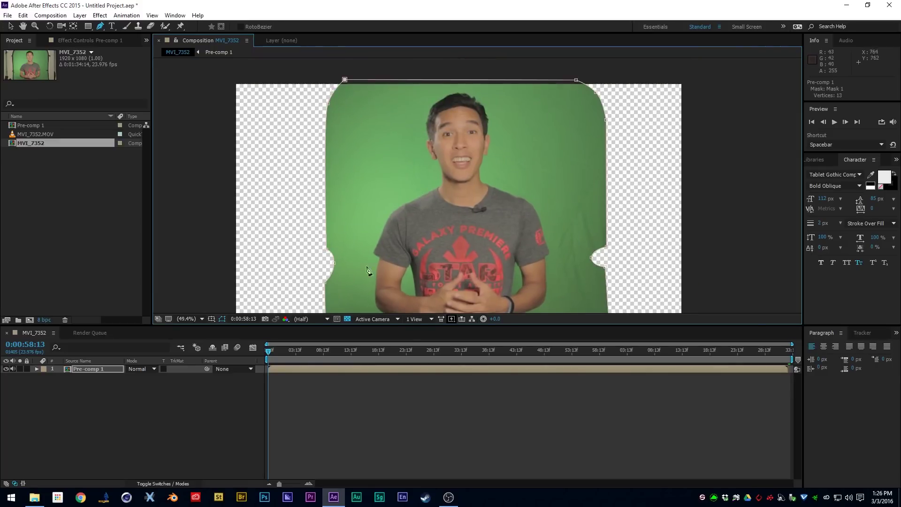
pyautogui.click(563, 358)
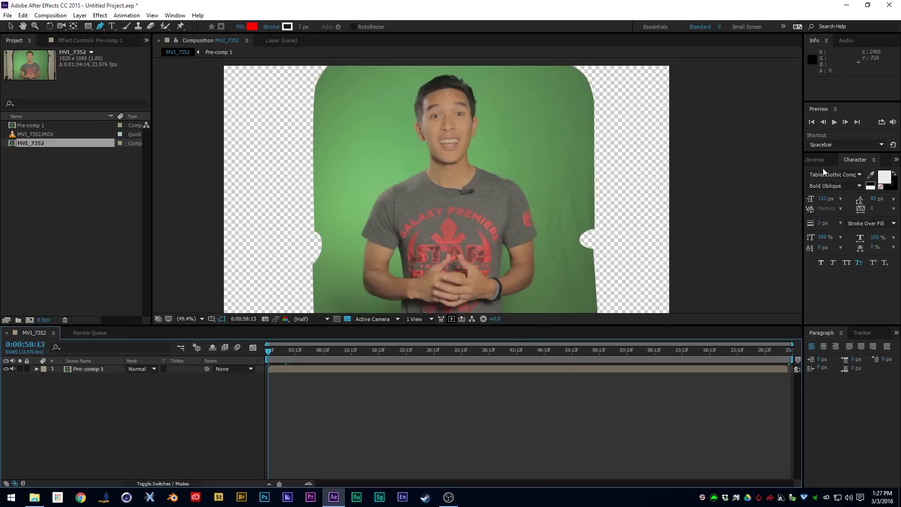
# Examine the green backdrop beside the man's face at 200% to 400% for grain, and return to the full-frame view
pyautogui.press('.')
pyautogui.press('.')
pyautogui.press('.')
pyautogui.hotkey('ctrl', 'j')
pyautogui.scroll(6, 554, 252)
pyautogui.hscroll(3, 554, 252)
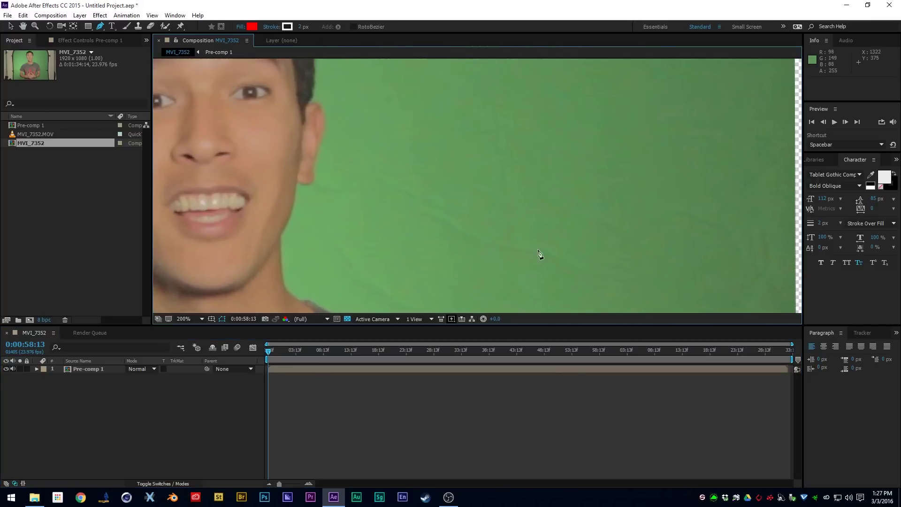
pyautogui.scroll(1, 525, 202)
pyautogui.scroll(-1, 525, 205)
pyautogui.scroll(1, 526, 210)
pyautogui.hscroll(-6, 479, 223)
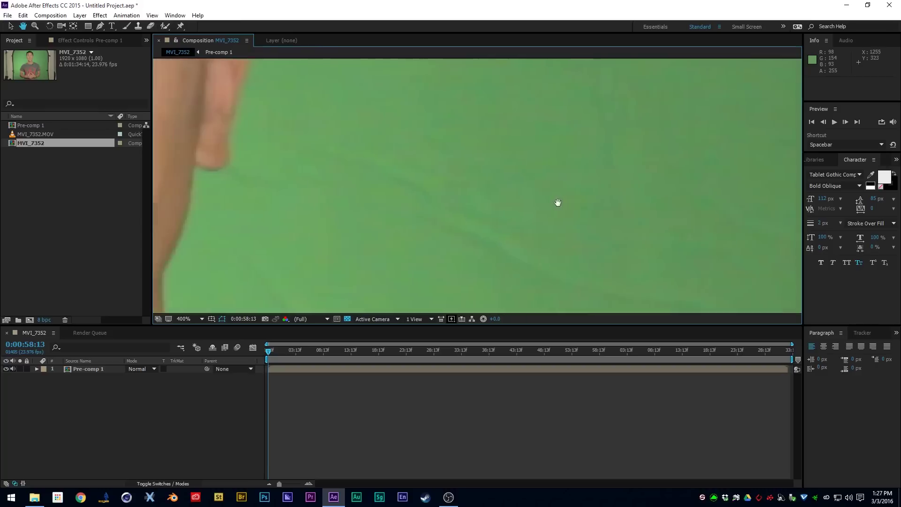
pyautogui.hotkey('shift', '/')
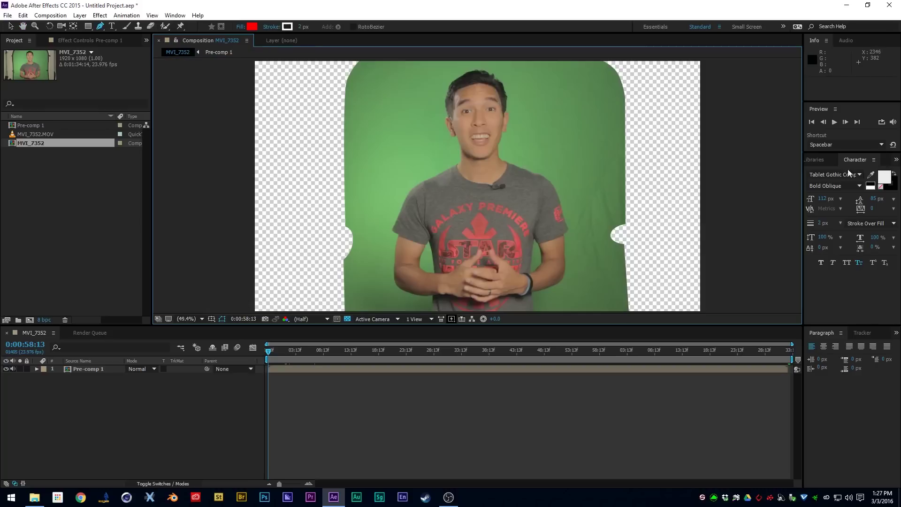
# Apply Neat Video's Reduce Noise to Pre-comp 1, profile the noise from a plain backdrop area, and accept the filter at the default amounts
pyautogui.click(816, 160)
pyautogui.click(819, 160)
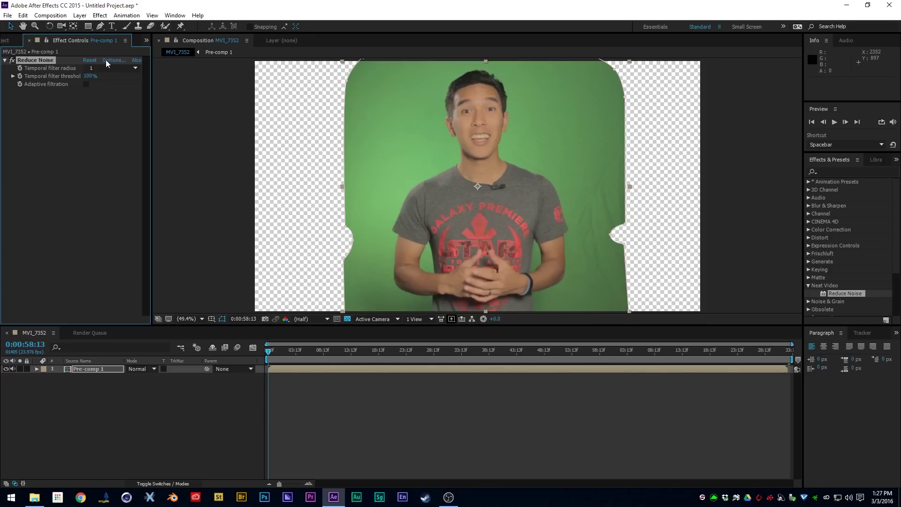
pyautogui.click(106, 60)
pyautogui.moveTo(448, 323); pyautogui.dragTo(474, 365)
pyautogui.click(245, 113)
pyautogui.click(402, 275)
pyautogui.click(339, 98)
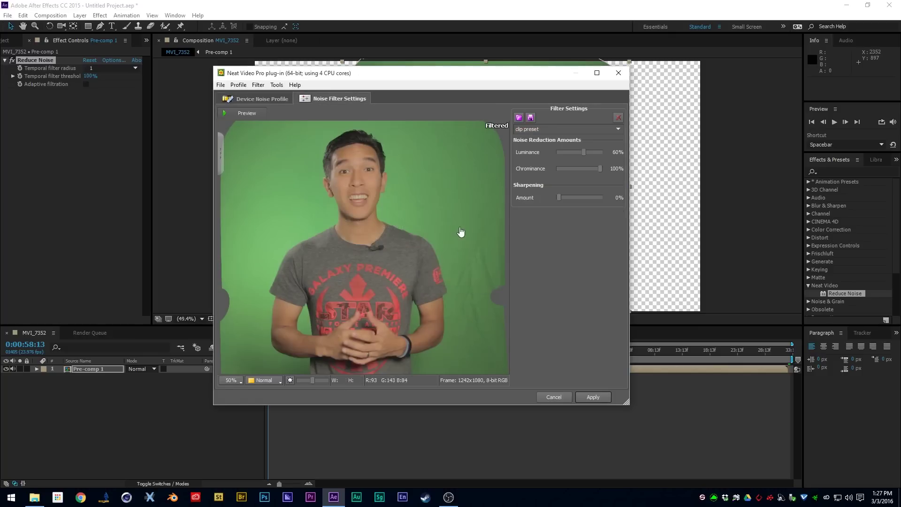
pyautogui.scroll(3, 463, 230)
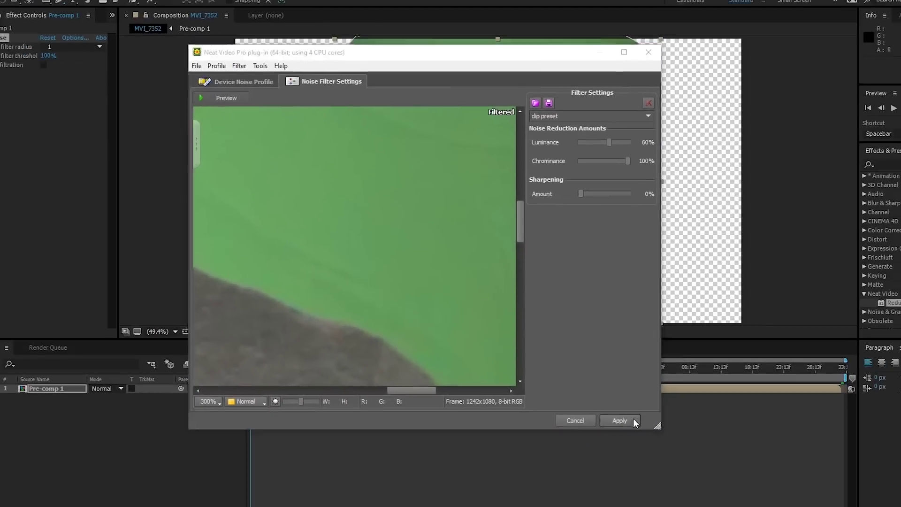
pyautogui.click(692, 472)
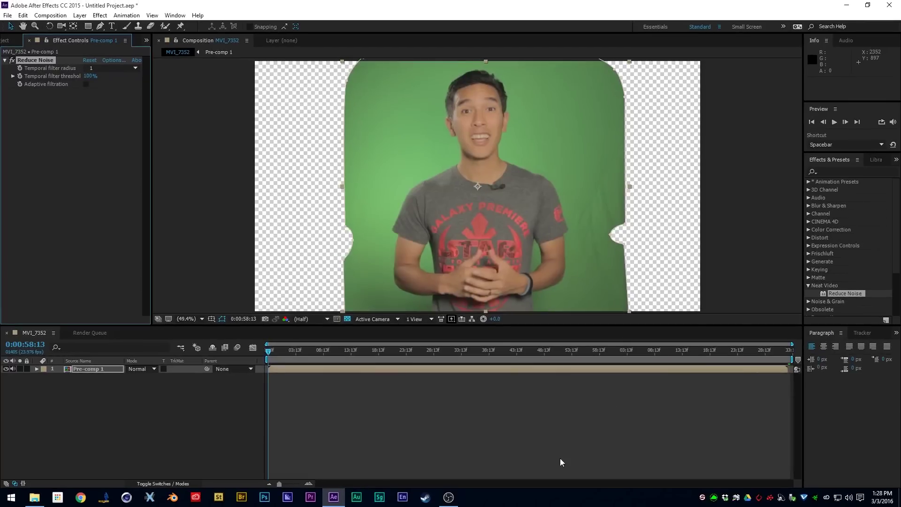
# Duplicate the Pre-comp 1 layer and add the Selective Color effect to the upper copy
pyautogui.click(106, 370)
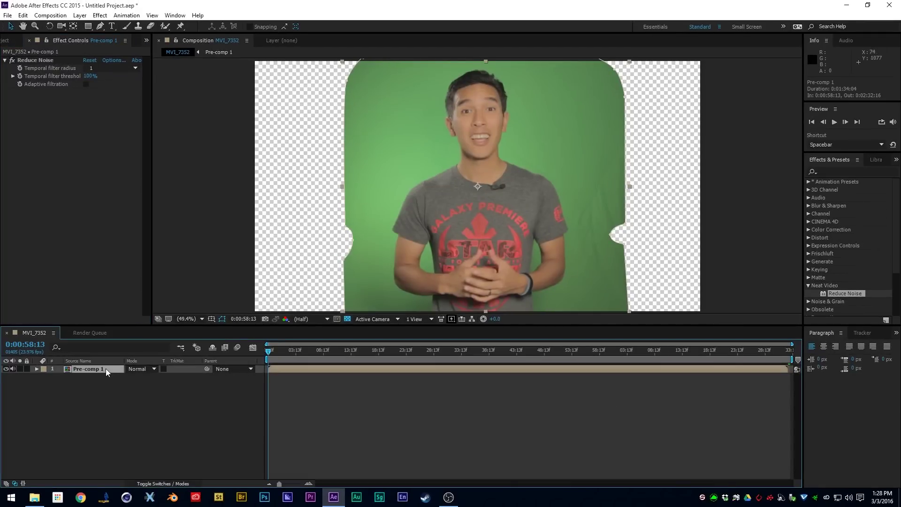
pyautogui.hotkey('ctrl', 'd')
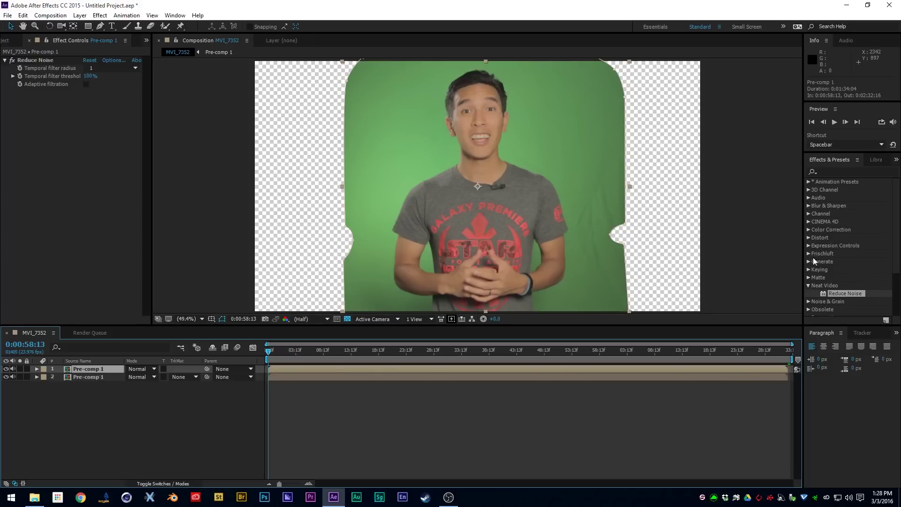
pyautogui.click(847, 171)
pyautogui.write('select')
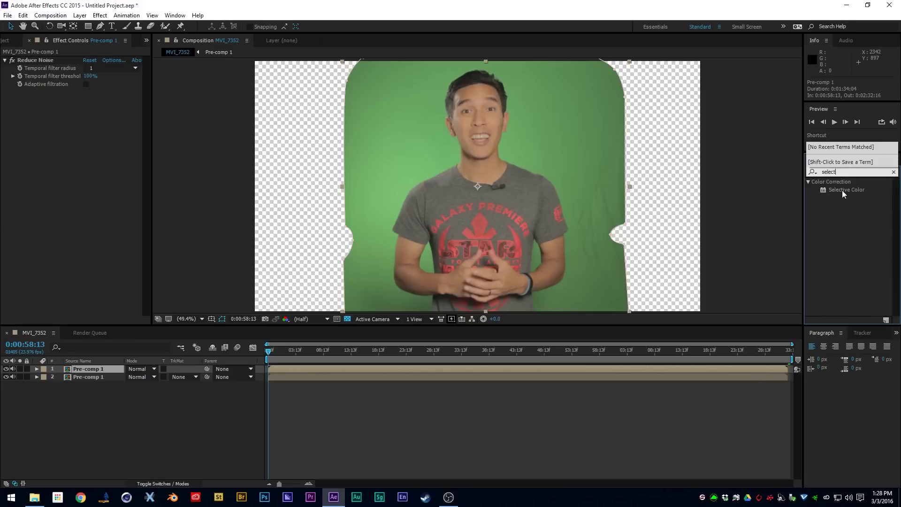
pyautogui.moveTo(844, 194); pyautogui.dragTo(92, 369)
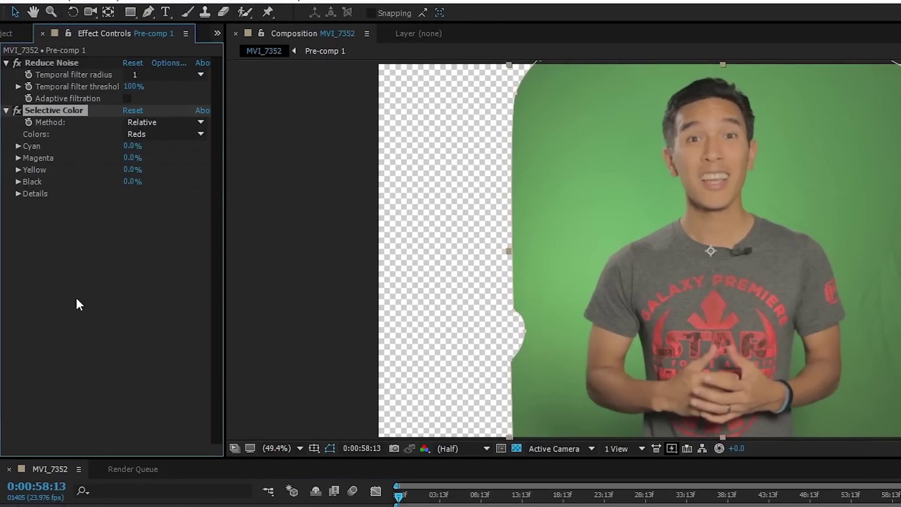
# Set Selective Color's Greens to Cyan 100%, Magenta -100%, Yellow 100% and Black 100%
pyautogui.click(144, 128)
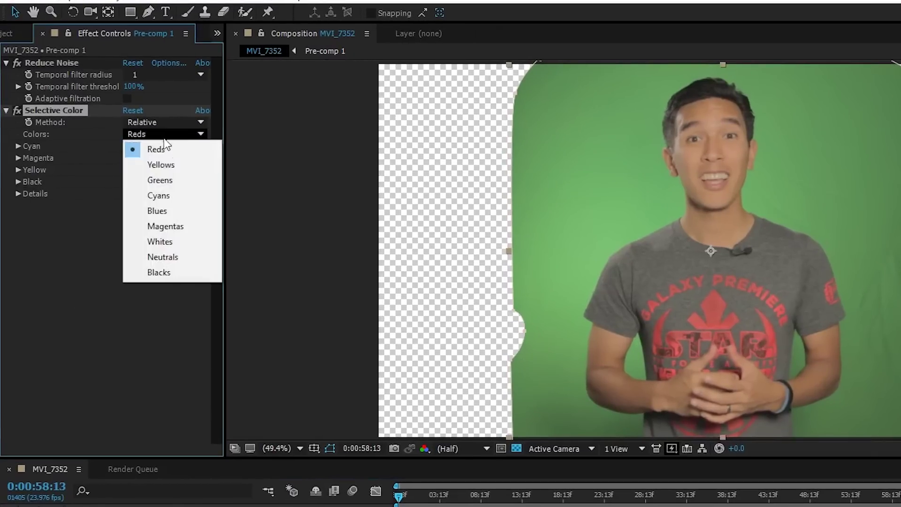
pyautogui.click(177, 181)
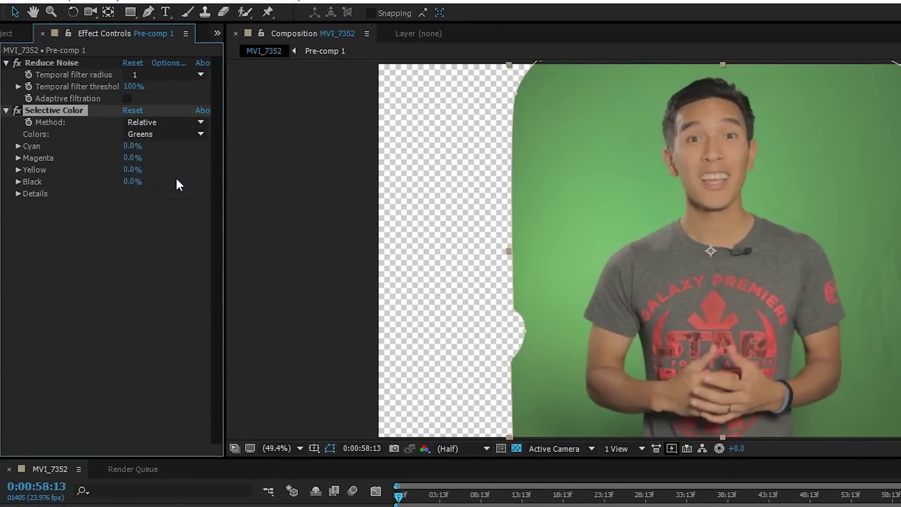
pyautogui.click(134, 146)
pyautogui.write('100')
pyautogui.press('Return')
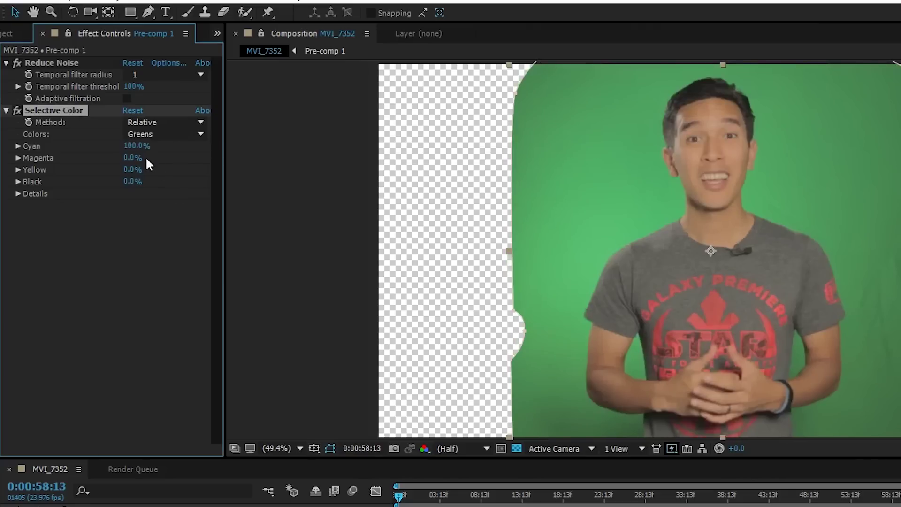
pyautogui.click(133, 158)
pyautogui.write('-100')
pyautogui.press('Return')
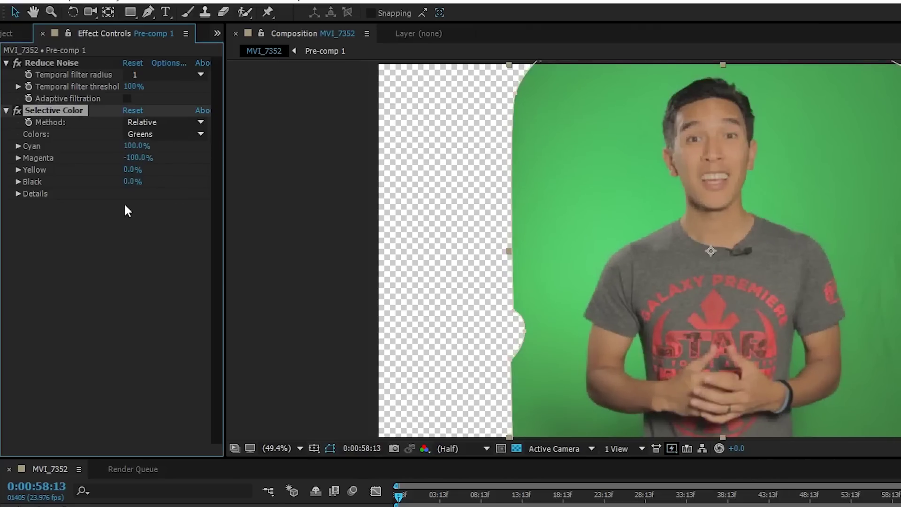
pyautogui.moveTo(131, 169); pyautogui.dragTo(206, 167)
pyautogui.moveTo(134, 184); pyautogui.dragTo(217, 182)
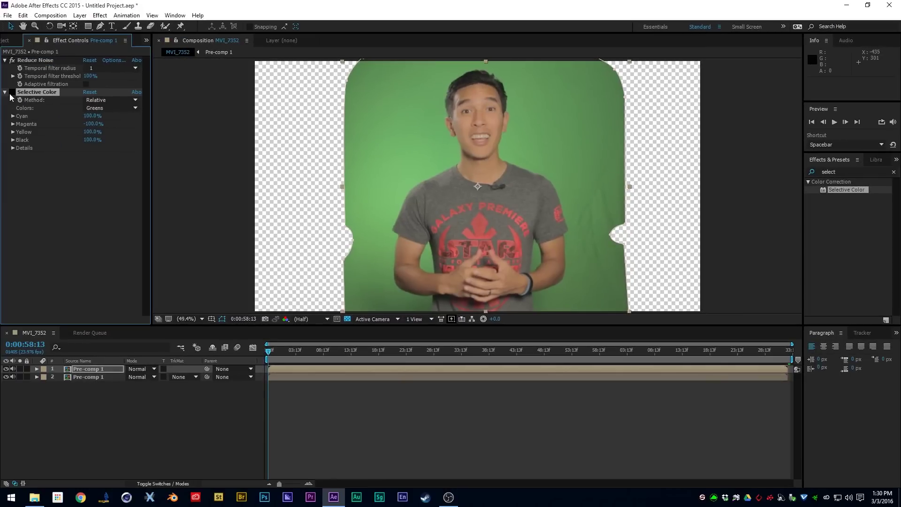
# Re-enable Selective Color and duplicate it on the upper layer, deleting the third instance so that only two remain
pyautogui.click(12, 92)
pyautogui.hotkey('ctrl', 'd')
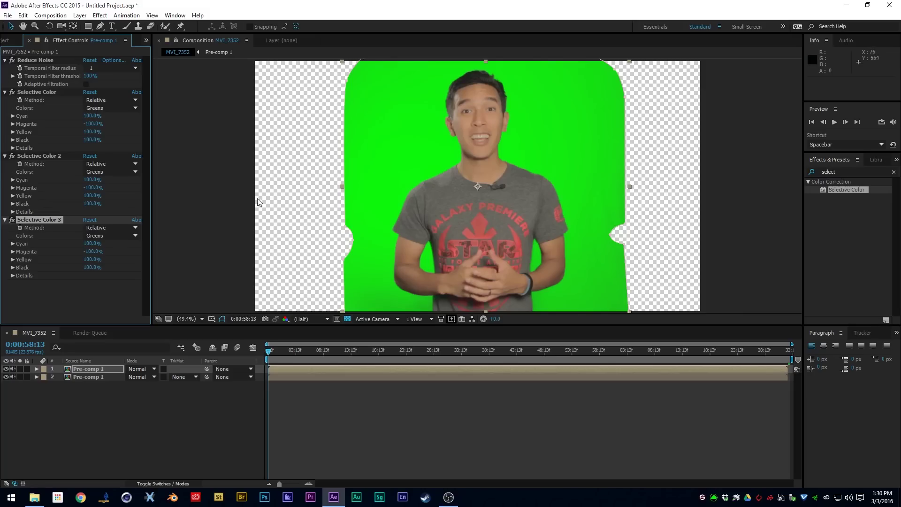
pyautogui.press('Delete')
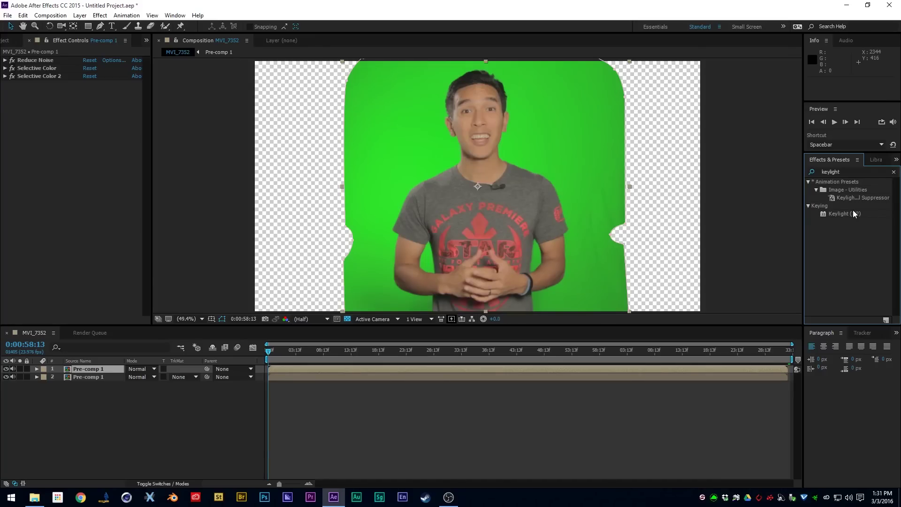
# Apply Keylight (1.2) below Selective Color 2, sample the green backdrop as Screen Colour, and set the view to Screen Matte
pyautogui.moveTo(852, 215); pyautogui.dragTo(97, 188)
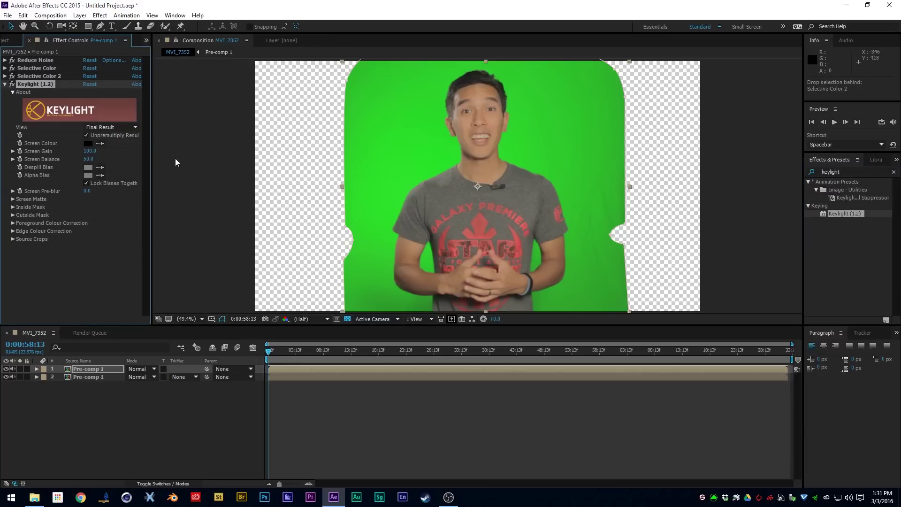
pyautogui.click(101, 143)
pyautogui.click(454, 159)
pyautogui.click(112, 127)
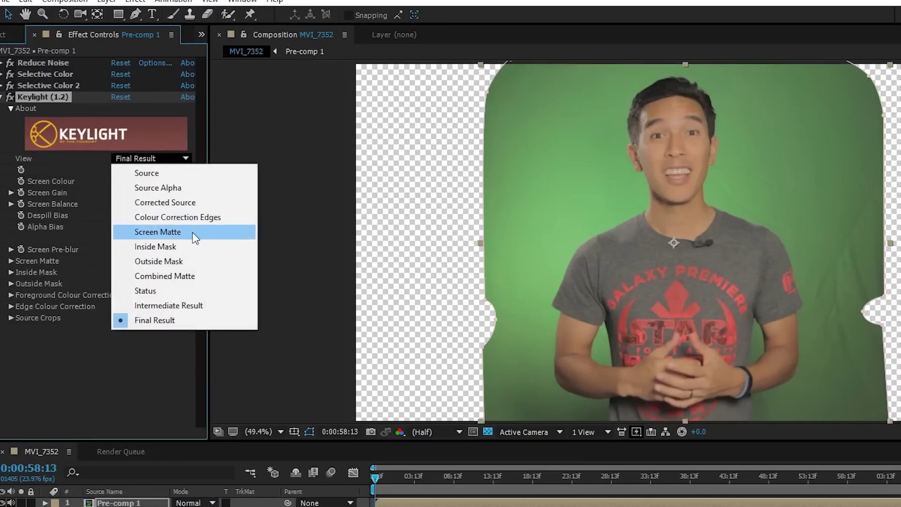
pyautogui.click(192, 232)
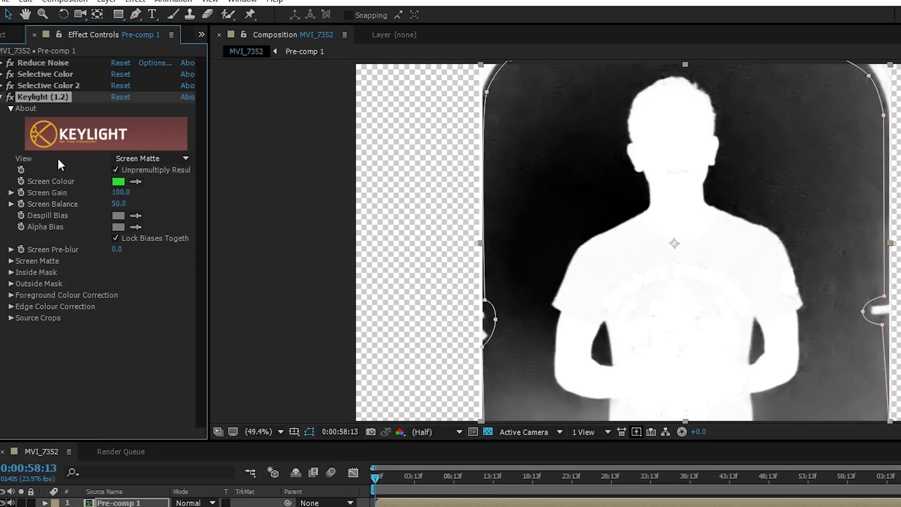
# Clean up the Keylight matte with Screen Gain 142 and Clip White 79, and collapse the effect's settings
pyautogui.moveTo(121, 192); pyautogui.dragTo(160, 200)
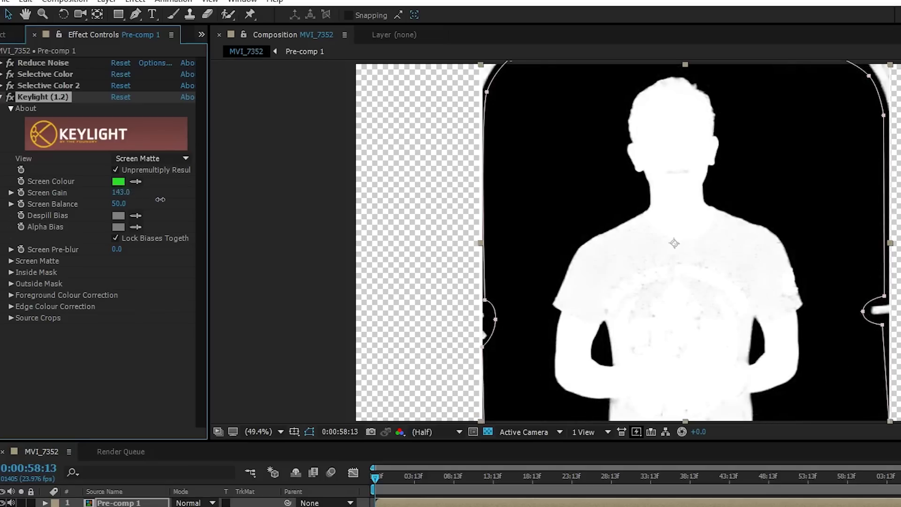
pyautogui.click(11, 262)
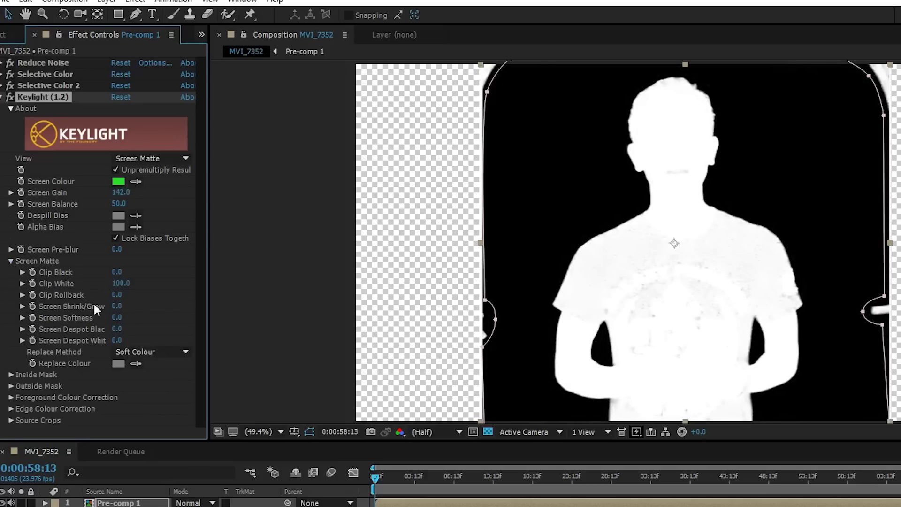
pyautogui.moveTo(114, 284); pyautogui.dragTo(109, 283)
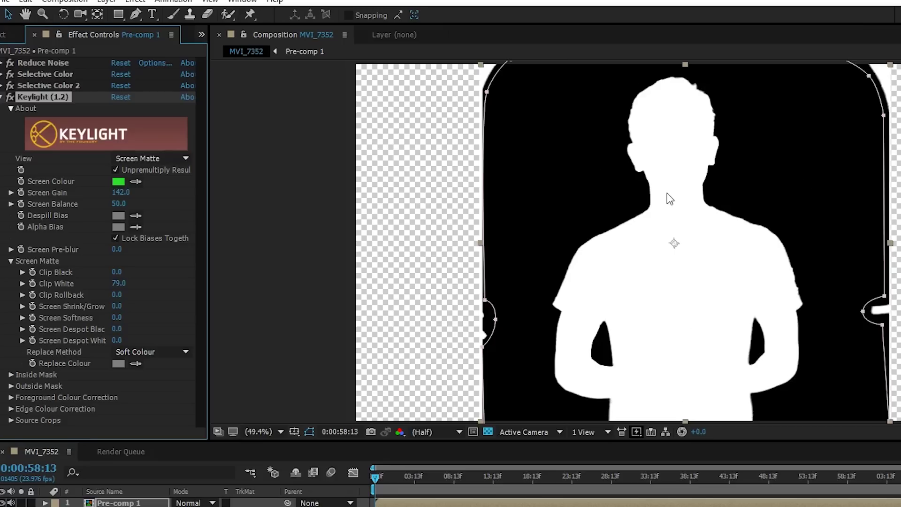
pyautogui.click(2, 97)
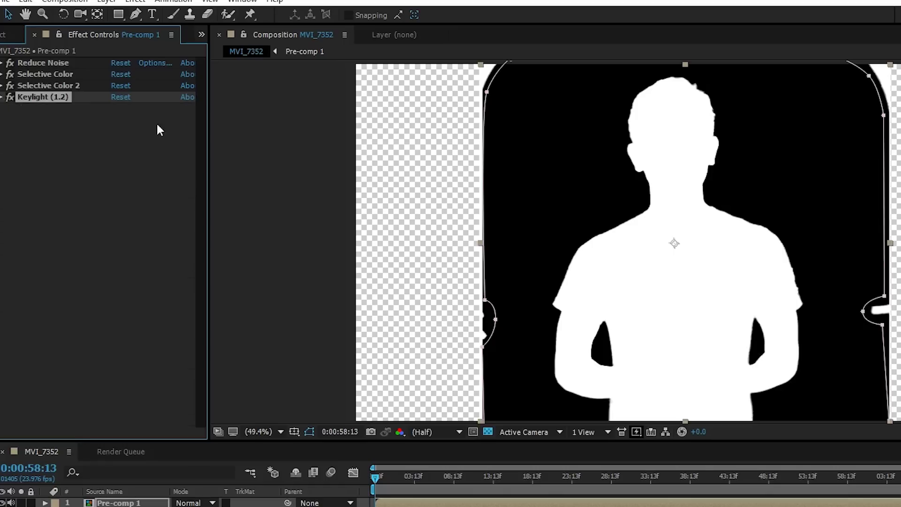
# Expand Keylight's settings and compare the Source view of the footage with the Final Result view
pyautogui.click(2, 97)
pyautogui.click(170, 161)
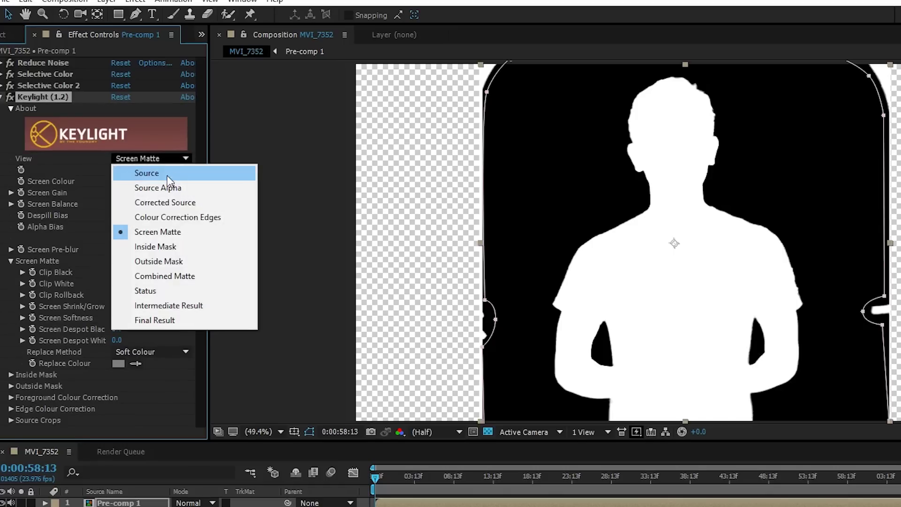
pyautogui.click(167, 173)
pyautogui.click(166, 159)
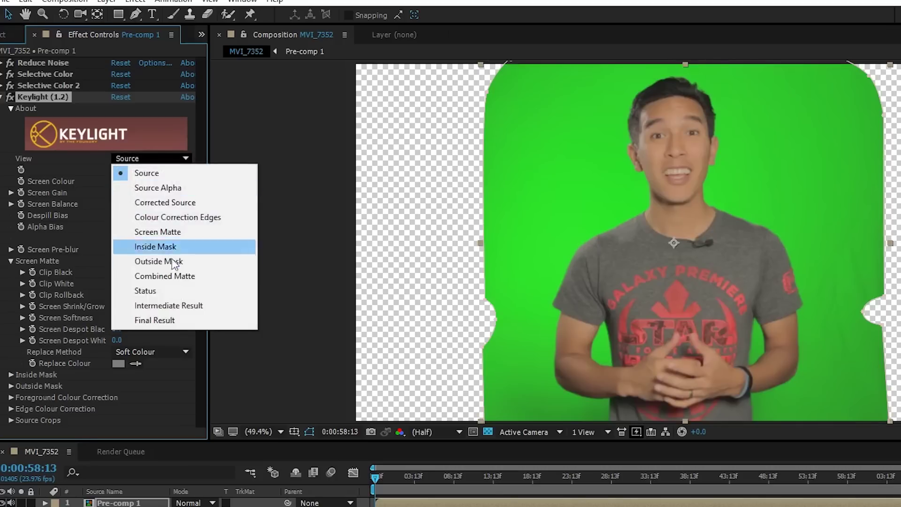
pyautogui.click(164, 320)
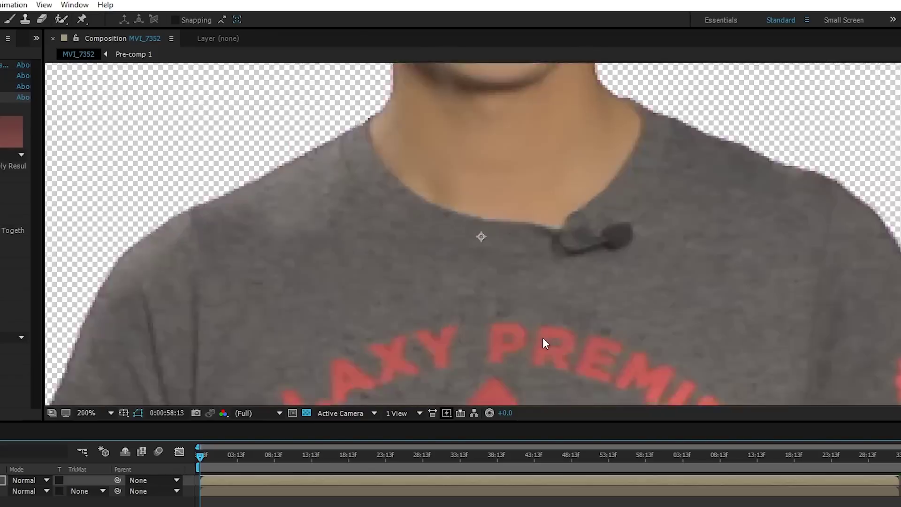
# Examine the keyed man's neckline, microphone and shoulder edges up close for colour shifts and fringing in Keylight's final result
pyautogui.press('.')
pyautogui.press(',')
pyautogui.scroll(2, 549, 250)
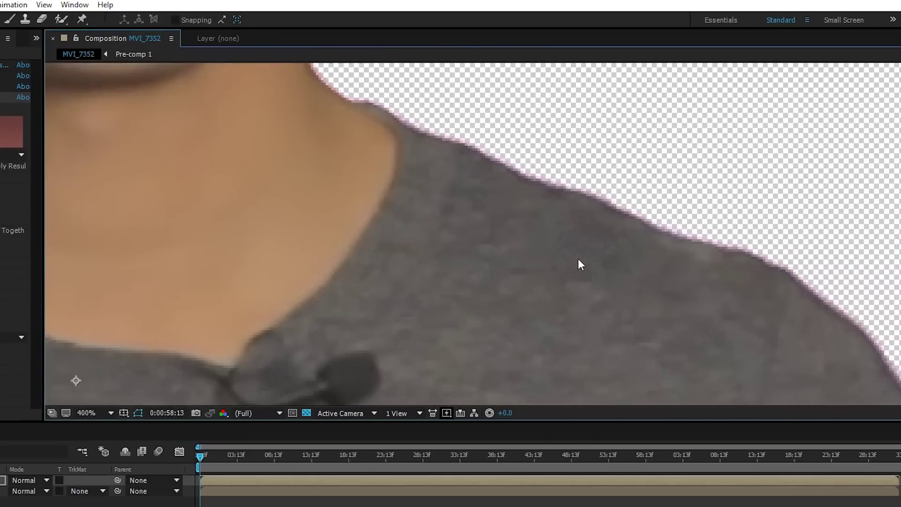
pyautogui.scroll(2, 579, 258)
pyautogui.moveTo(364, 309); pyautogui.dragTo(750, 191)
pyautogui.scroll(-2, 672, 207)
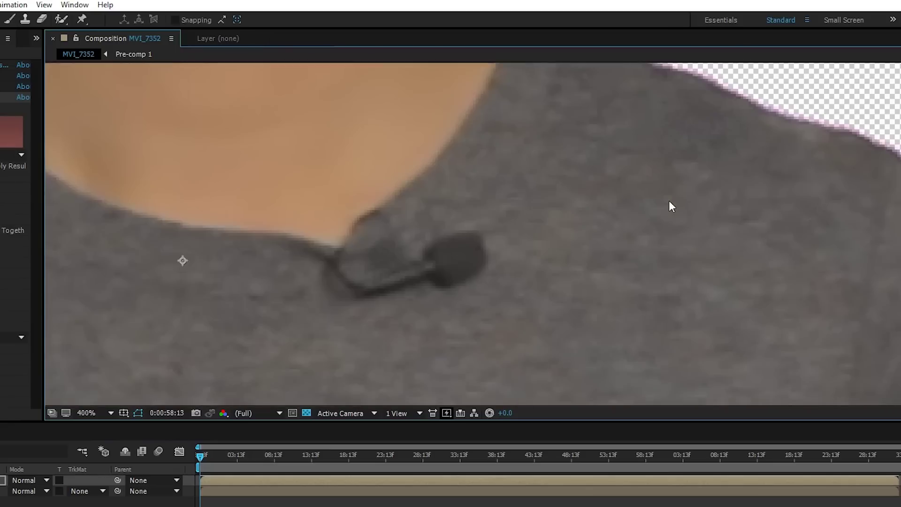
pyautogui.moveTo(449, 300); pyautogui.dragTo(609, 221)
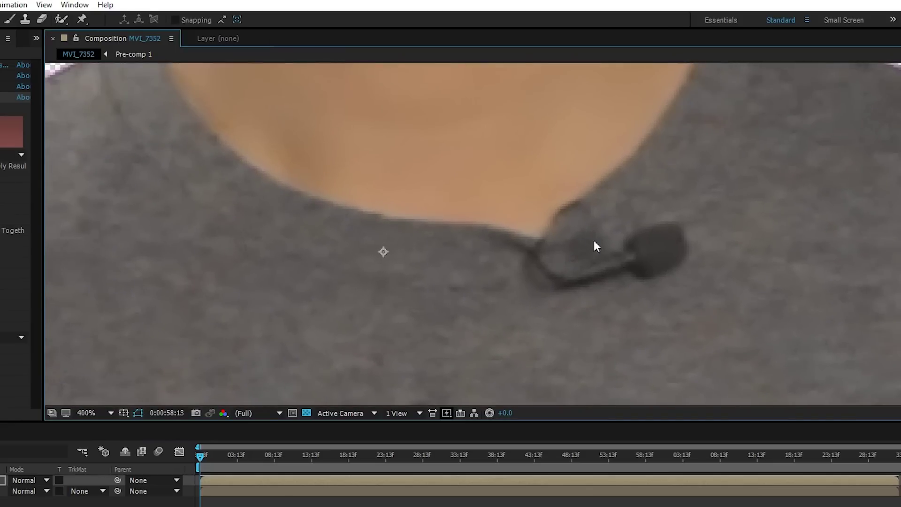
pyautogui.moveTo(371, 255); pyautogui.dragTo(495, 220)
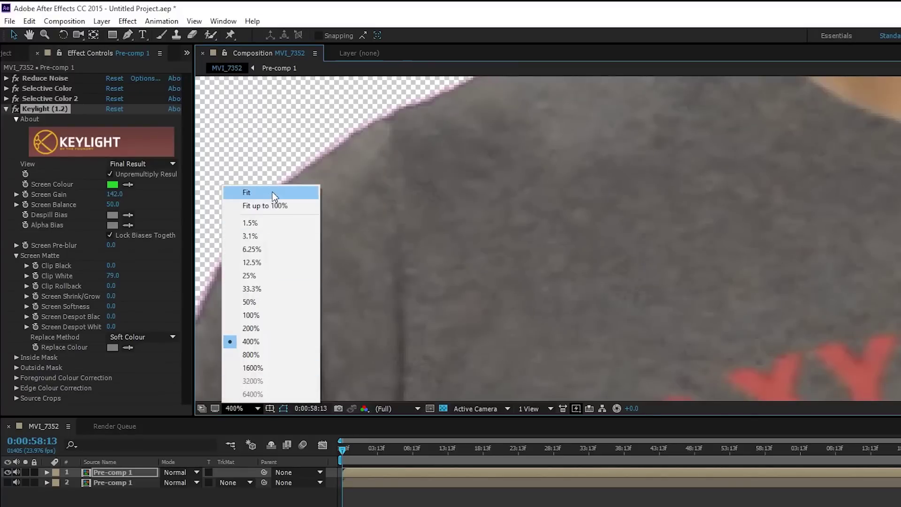
pyautogui.click(273, 191)
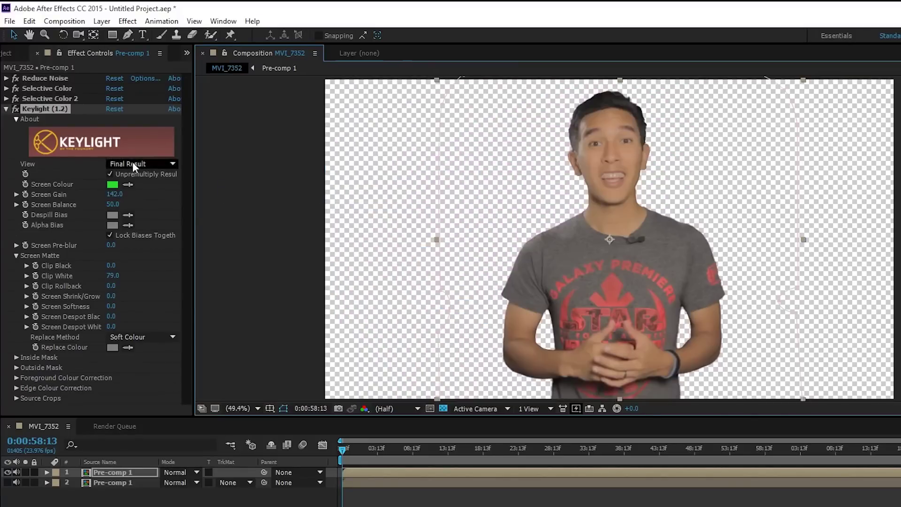
# Set Keylight's view to Screen Matte and make the lower Pre-comp 1 layer use the upper one as its Luma Matte
pyautogui.click(133, 161)
pyautogui.click(176, 225)
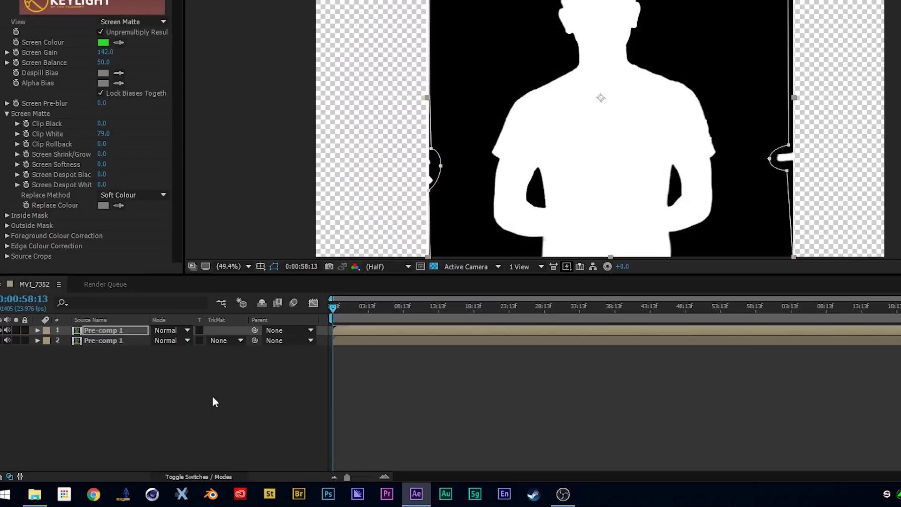
pyautogui.click(230, 476)
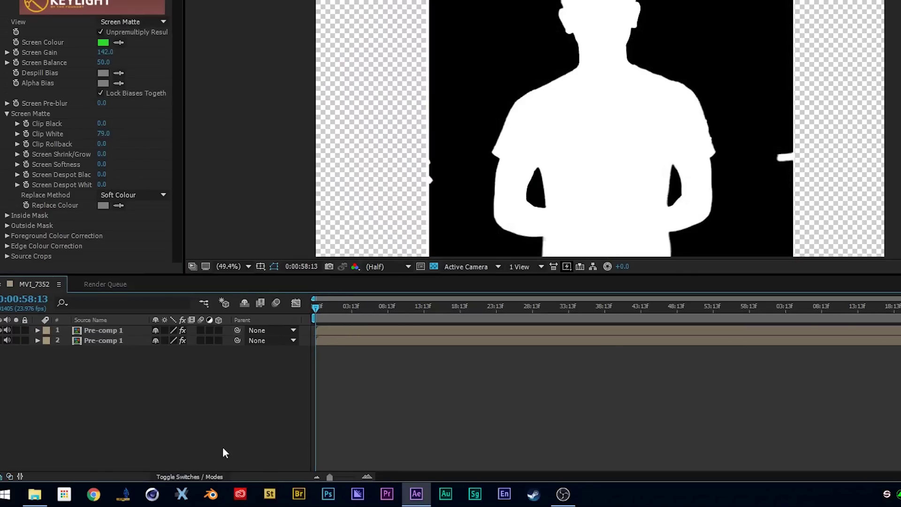
pyautogui.click(204, 475)
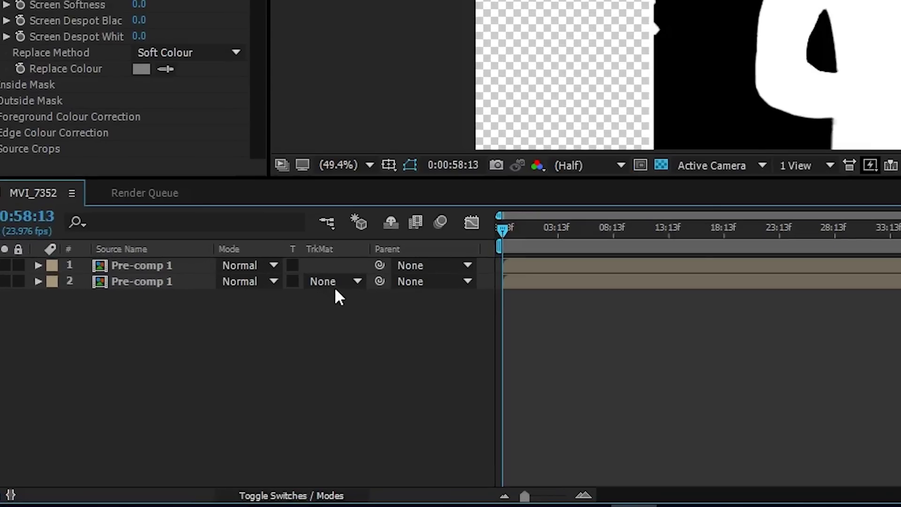
pyautogui.click(341, 282)
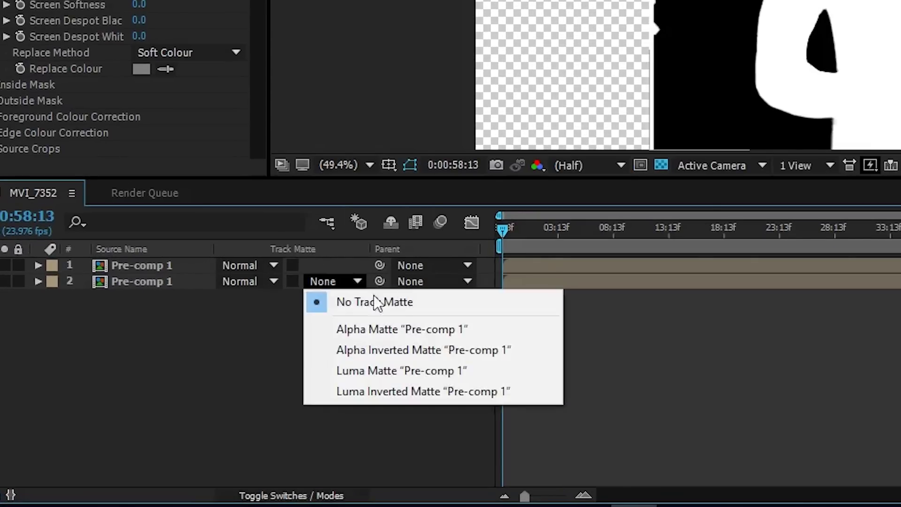
pyautogui.click(449, 373)
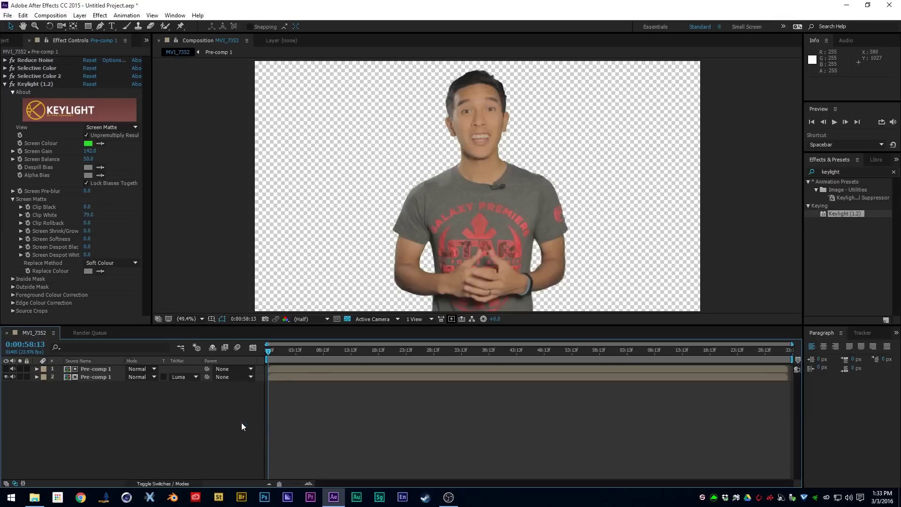
# Check the matted shoulder edges and add Red_Five.jpg as the bottom background layer, moved to about 662.7, 402.5
pyautogui.scroll(5, 493, 190)
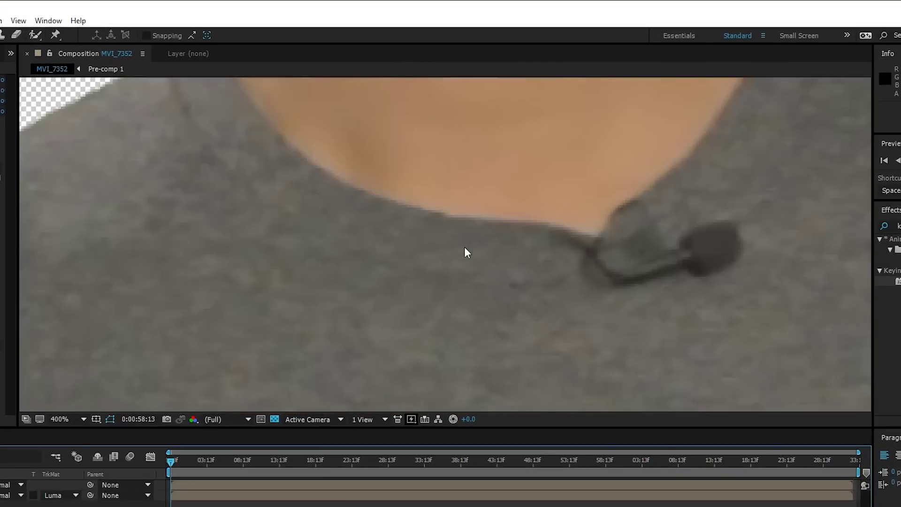
pyautogui.scroll(1, 464, 246)
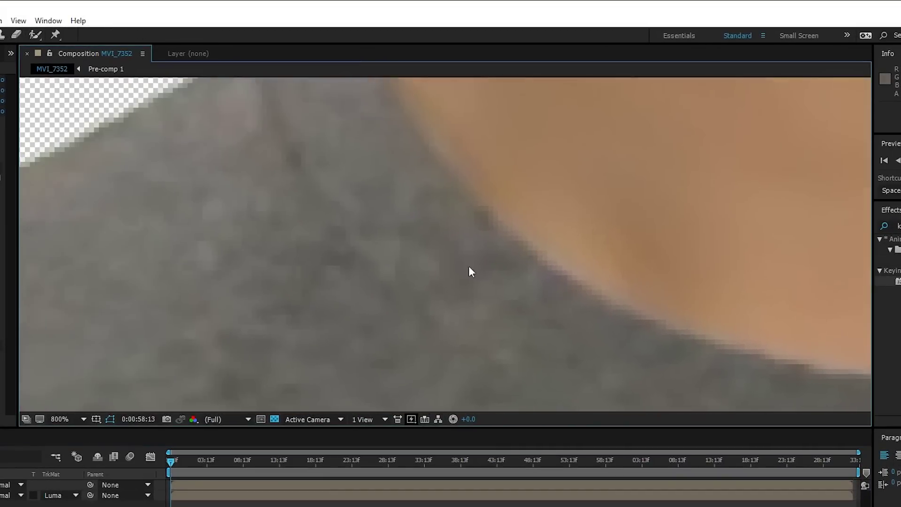
pyautogui.scroll(3, 525, 293)
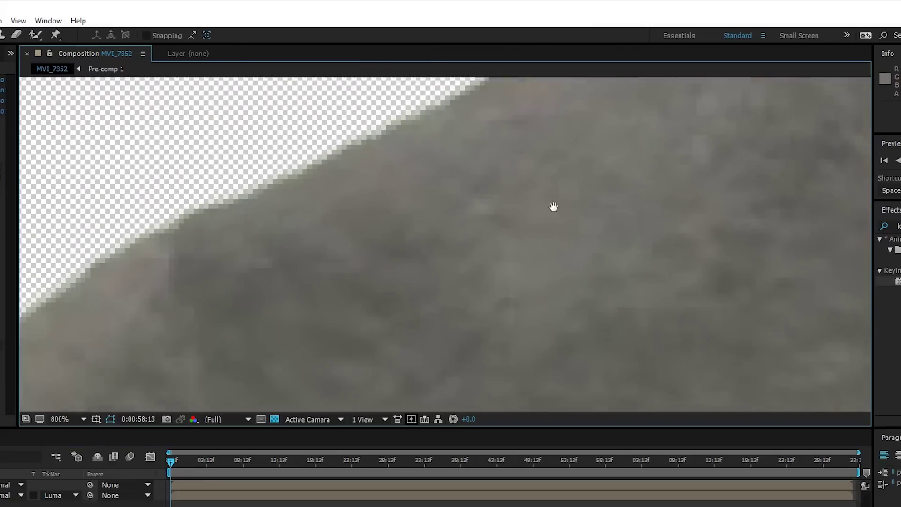
pyautogui.moveTo(554, 203); pyautogui.dragTo(493, 301)
pyautogui.scroll(-2, 509, 252)
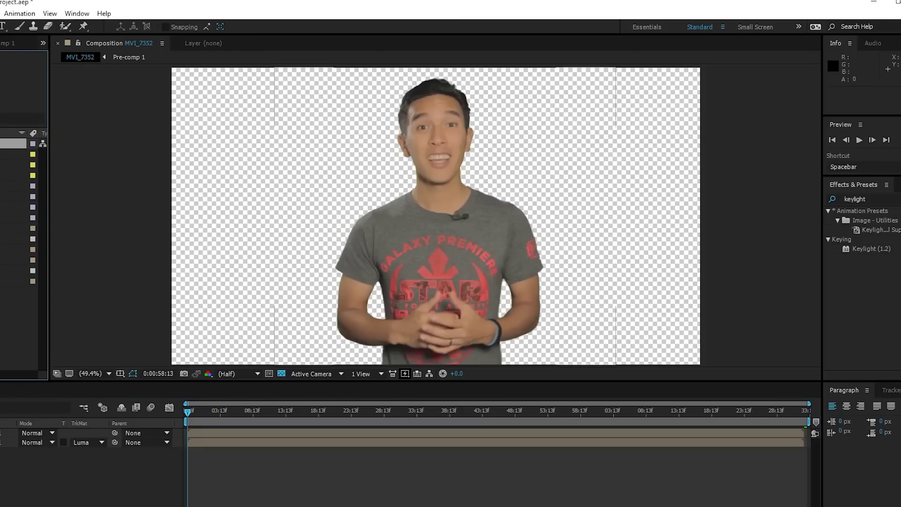
pyautogui.moveTo(18, 228); pyautogui.dragTo(281, 452)
pyautogui.moveTo(663, 289); pyautogui.dragTo(587, 254)
# Inspect the man's shirt, neck and shoulder edges up close against the Red Five background
pyautogui.scroll(7, 423, 237)
pyautogui.scroll(-2, 536, 262)
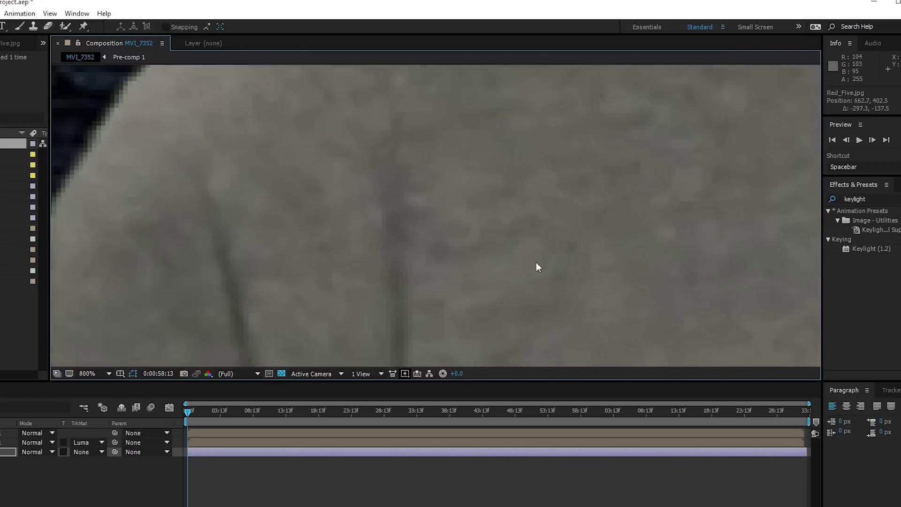
pyautogui.scroll(-1, 294, 224)
pyautogui.scroll(-1, 294, 224)
pyautogui.moveTo(483, 149); pyautogui.dragTo(291, 275)
pyautogui.press('v')
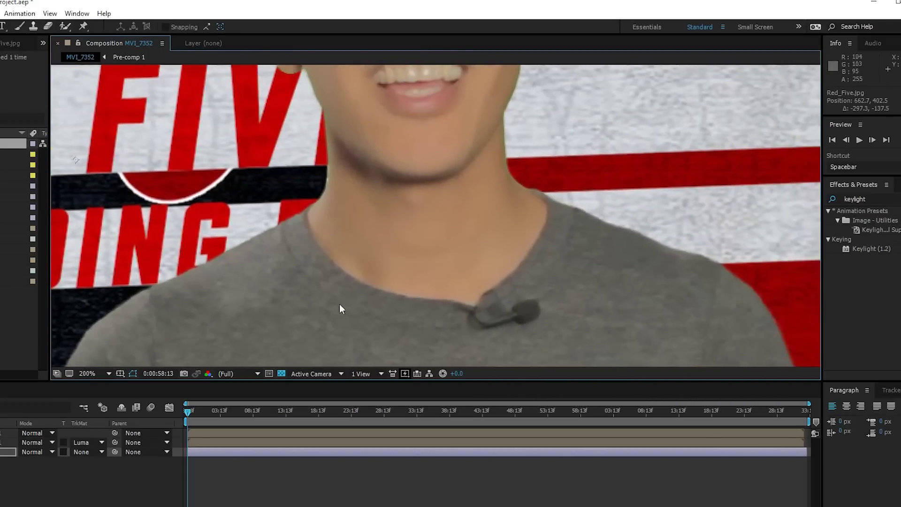
pyautogui.click(107, 373)
pyautogui.click(125, 177)
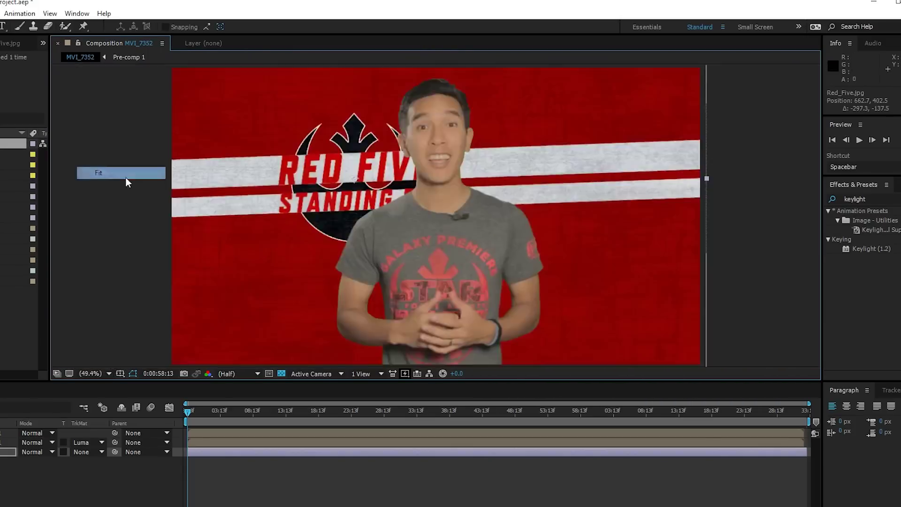
# Pre-compose the two Pre-comp 1 layers together, moving all attributes into the new composition
pyautogui.click(100, 370)
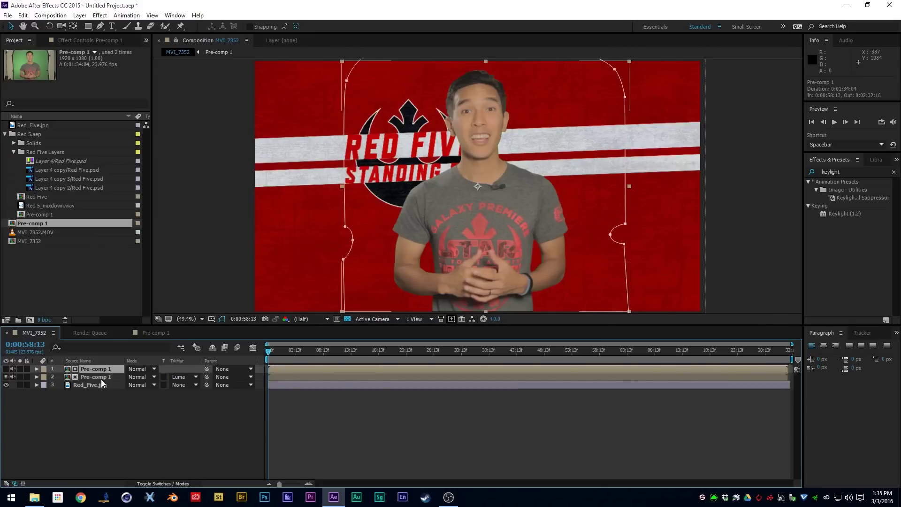
pyautogui.keyDown('shift'); pyautogui.click(100, 379); pyautogui.keyUp('shift')
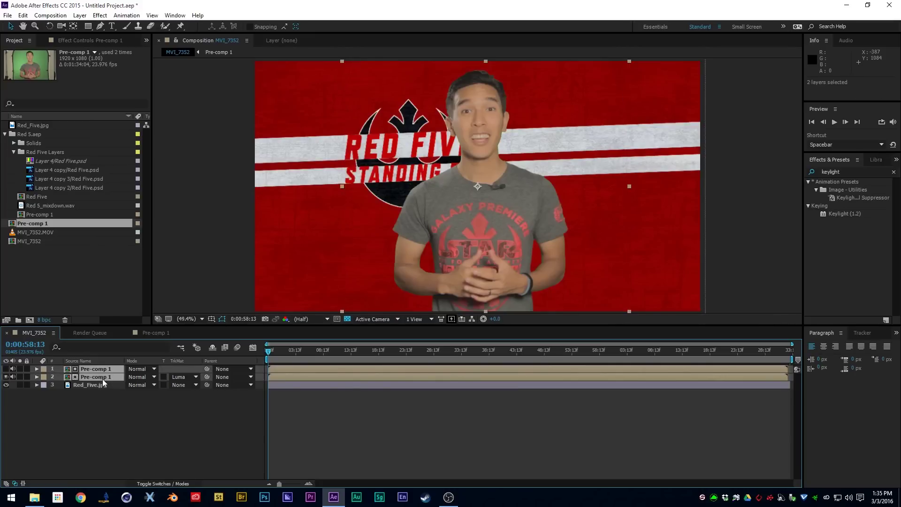
pyautogui.rightClick(103, 382)
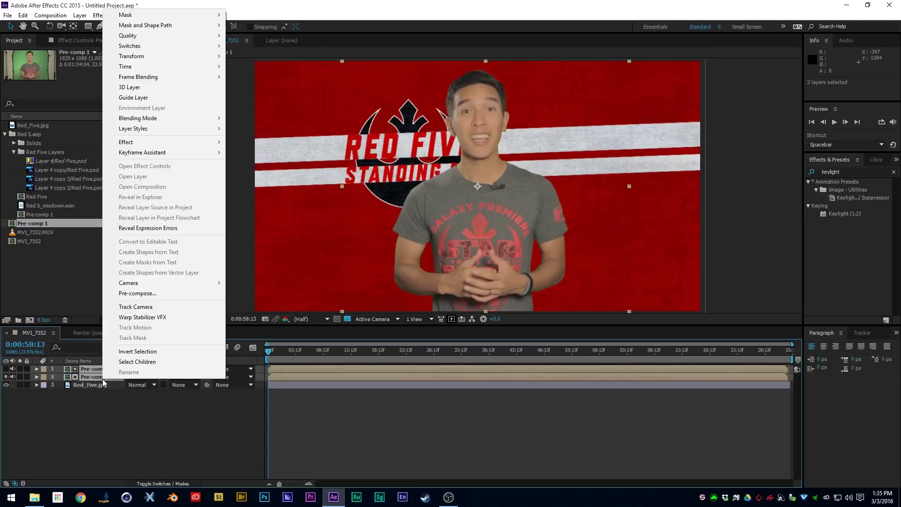
pyautogui.click(145, 294)
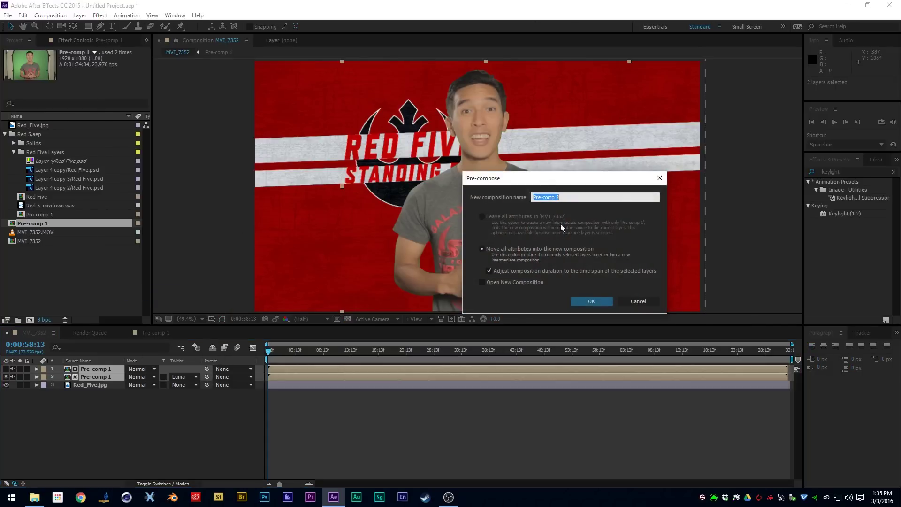
pyautogui.click(599, 304)
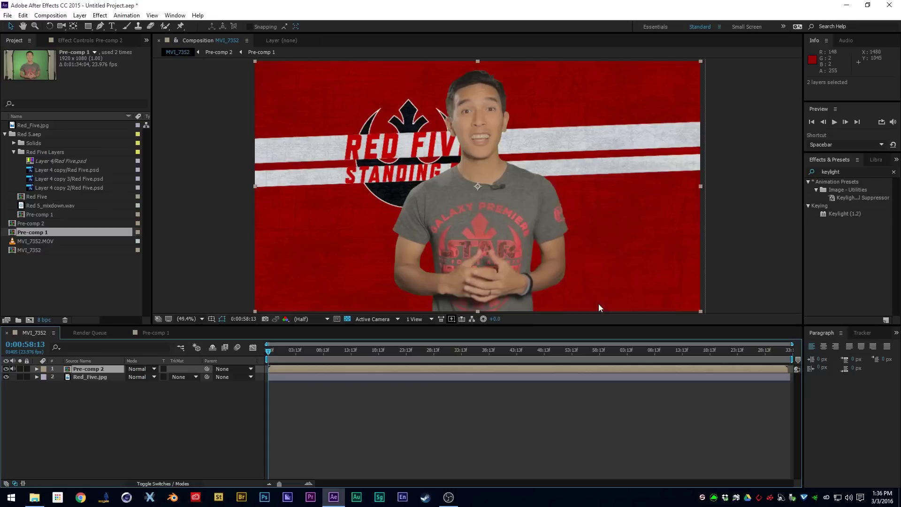
# Find the Matte Choker effect by searching for matte and apply it to the Pre-comp 2 layer
pyautogui.click(399, 402)
pyautogui.click(89, 369)
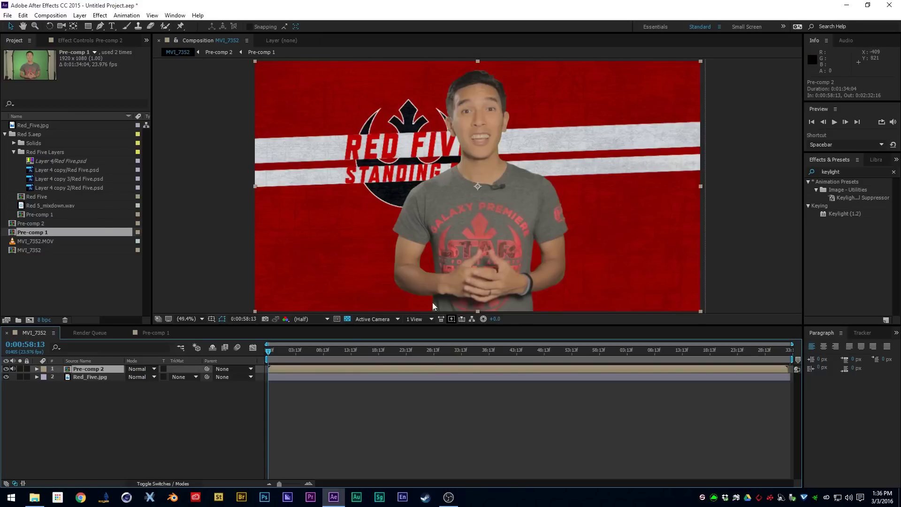
pyautogui.click(856, 171)
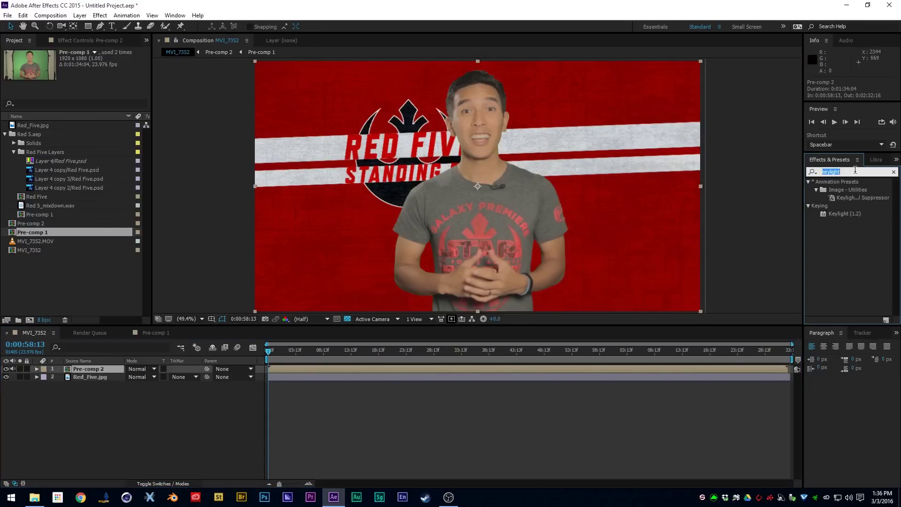
pyautogui.write('matte')
pyautogui.moveTo(845, 190); pyautogui.dragTo(112, 371)
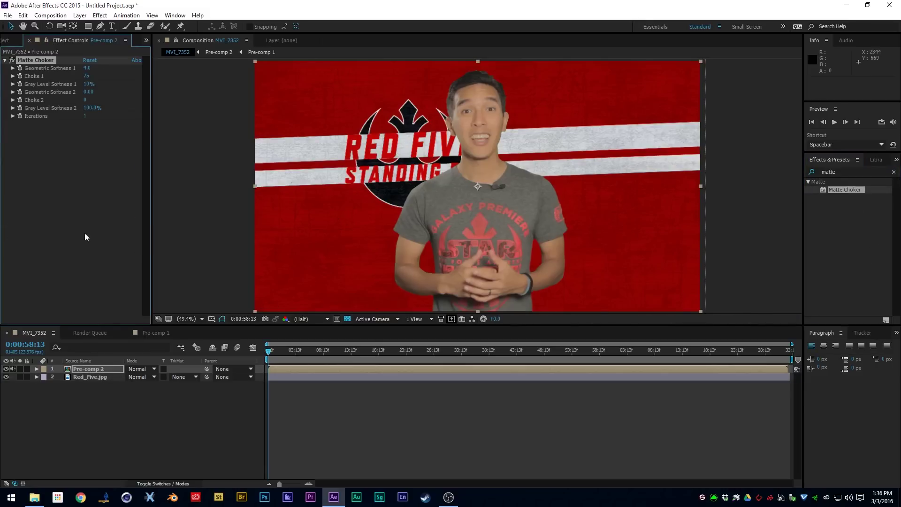
# Compare the shoulder edge with Matte Choker off and on, and set its Geometric Softness 1 to 2.0
pyautogui.scroll(4, 458, 213)
pyautogui.scroll(2, 458, 233)
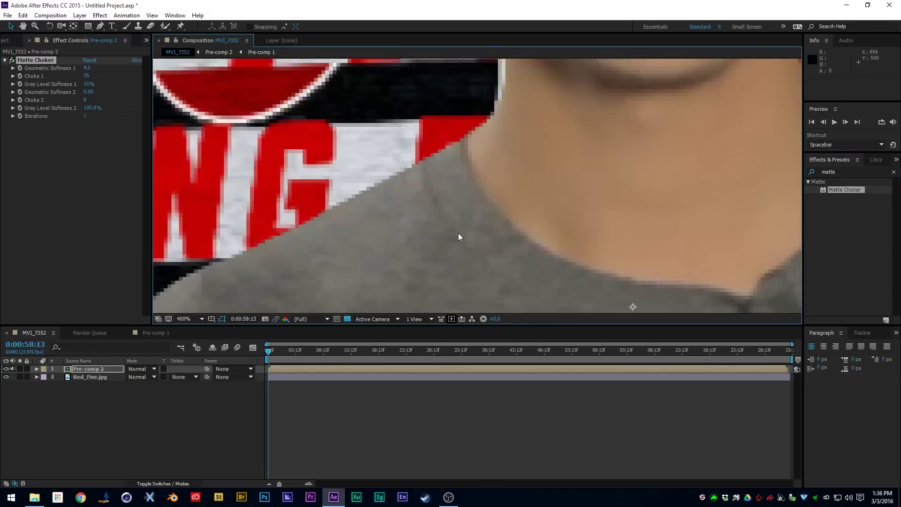
pyautogui.click(13, 61)
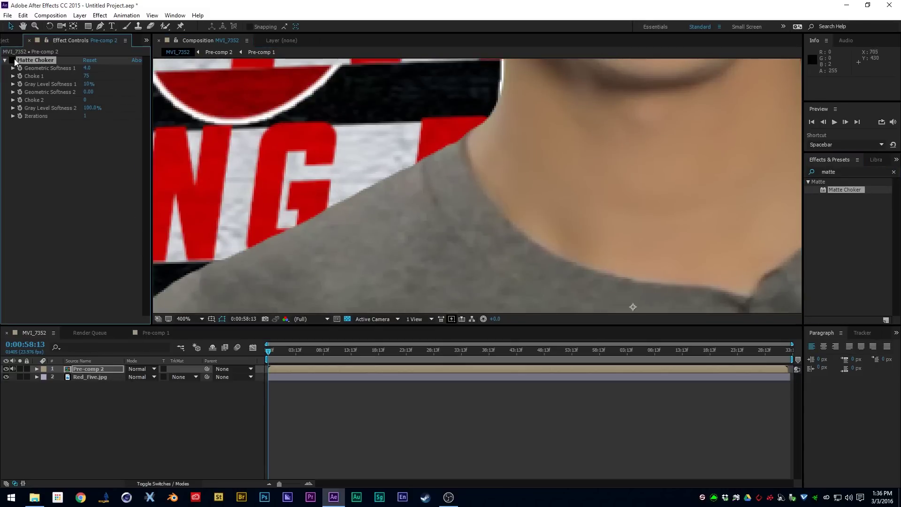
pyautogui.click(12, 60)
pyautogui.click(13, 61)
pyautogui.click(12, 61)
pyautogui.click(12, 60)
pyautogui.click(13, 61)
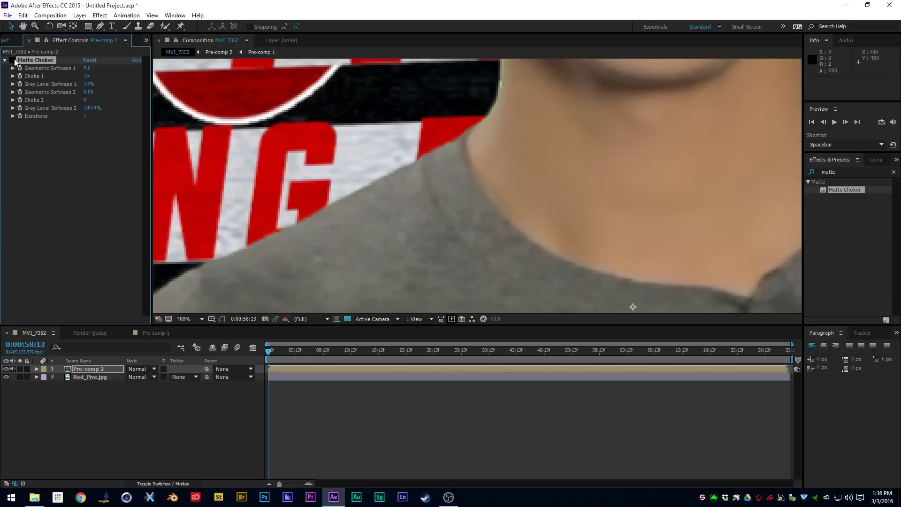
pyautogui.click(14, 60)
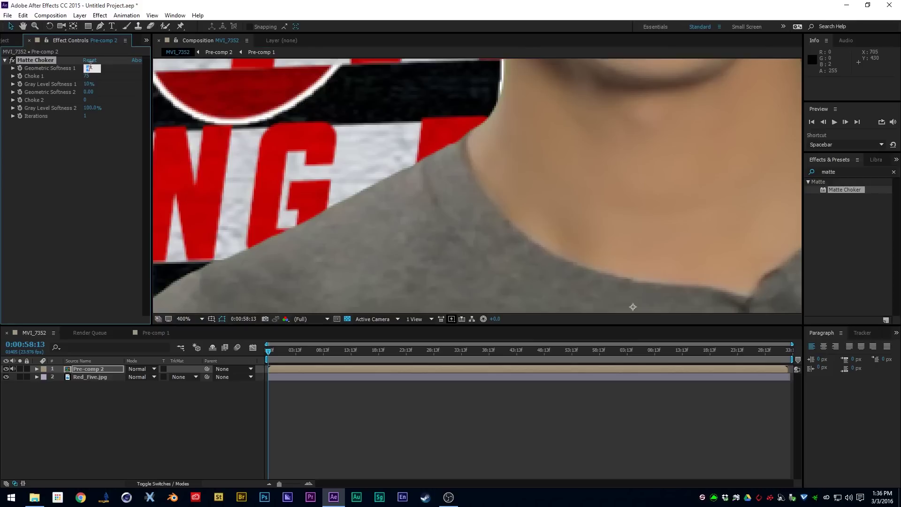
pyautogui.write('20')
pyautogui.press('Return')
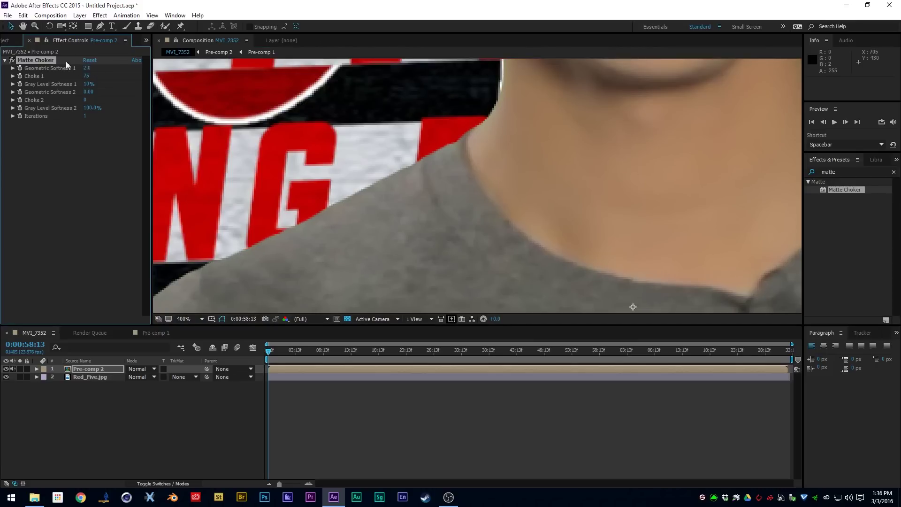
# Apply the Hue/Saturation effect to Pre-comp 2 below Matte Choker and lower the saturation of its Greens channel
pyautogui.click(844, 173)
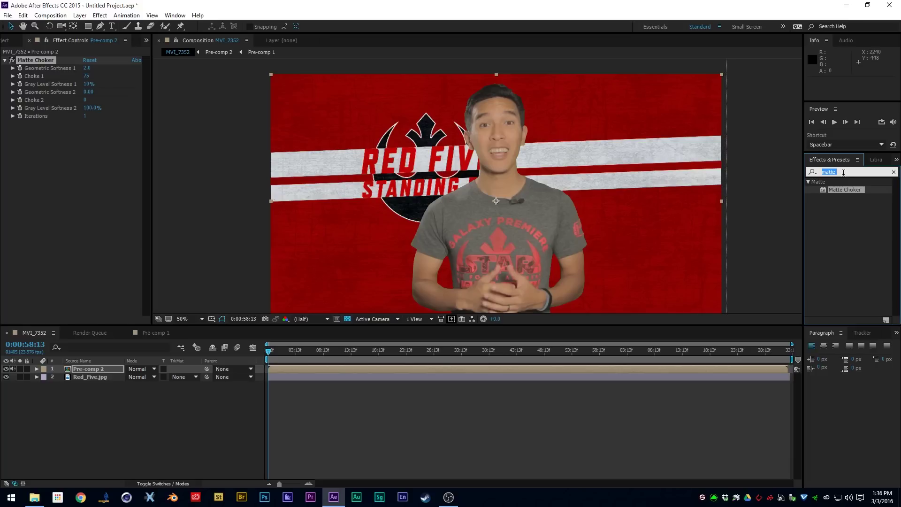
pyautogui.write('hue')
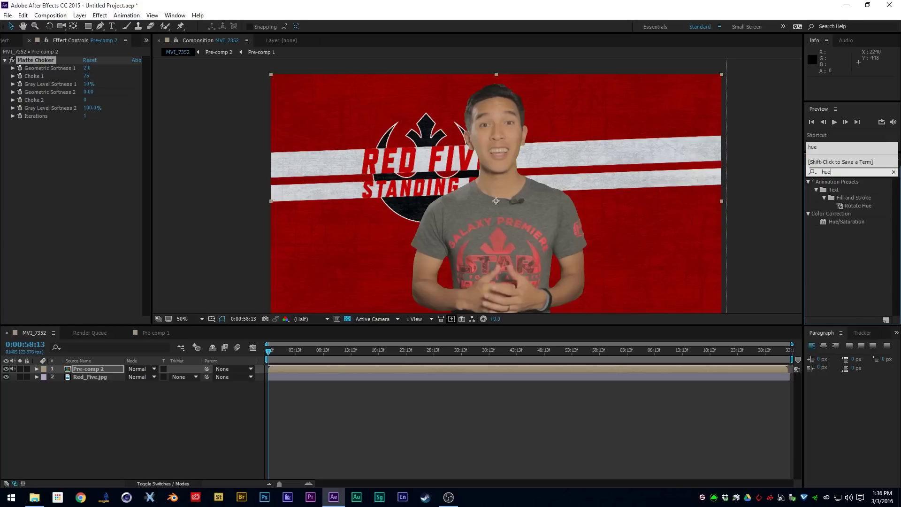
pyautogui.moveTo(849, 224); pyautogui.dragTo(112, 175)
pyautogui.click(125, 132)
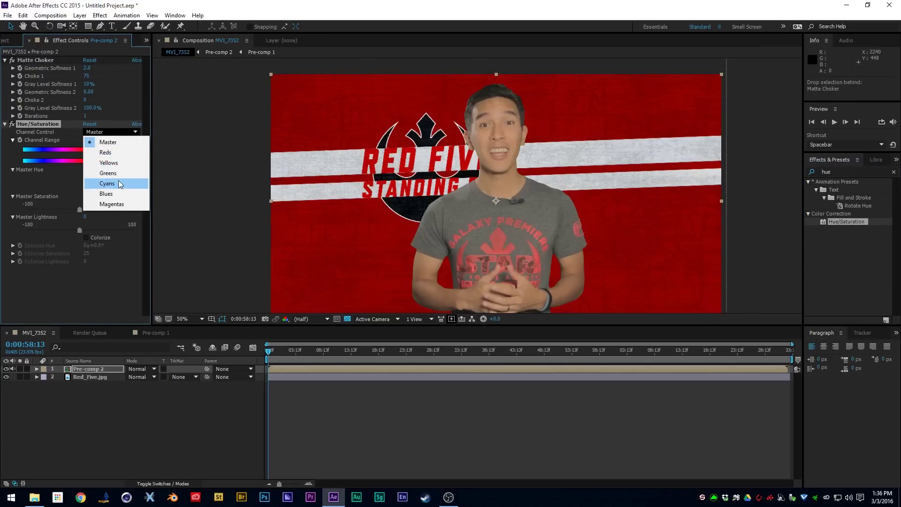
pyautogui.click(119, 174)
pyautogui.moveTo(65, 209); pyautogui.dragTo(54, 211)
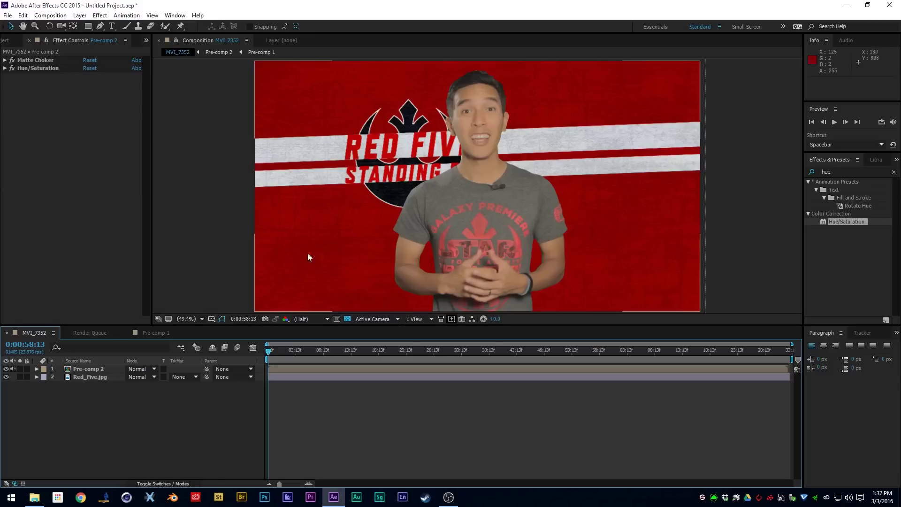
# Create an adjustment layer above Pre-comp 2 and start a new effects search in place of hue
pyautogui.click(80, 15)
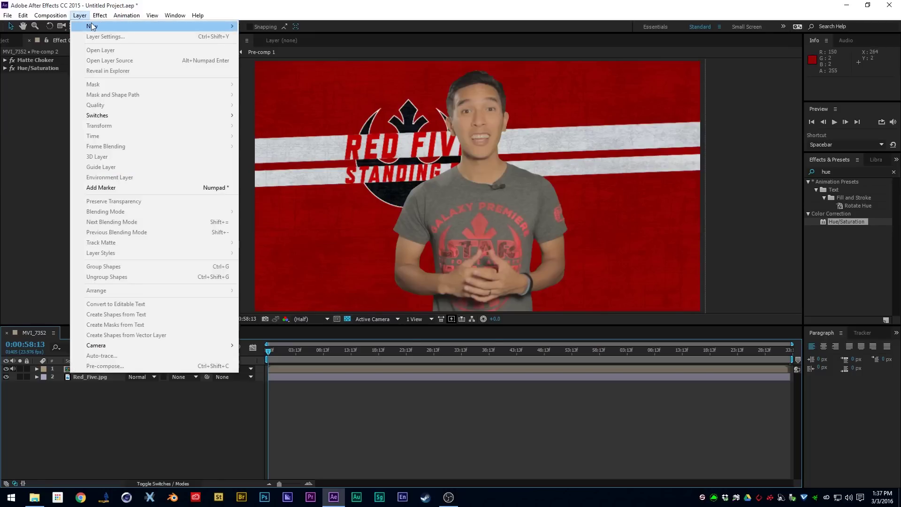
pyautogui.moveTo(230, 26)
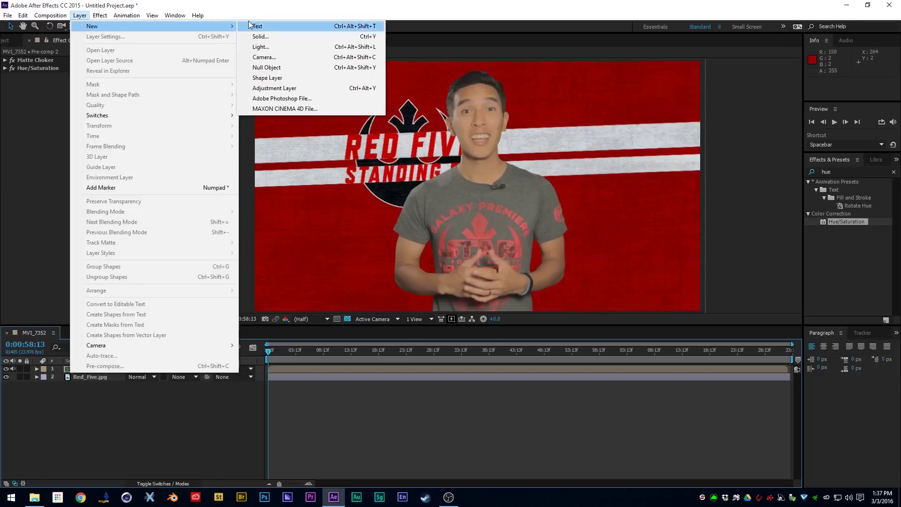
pyautogui.click(289, 88)
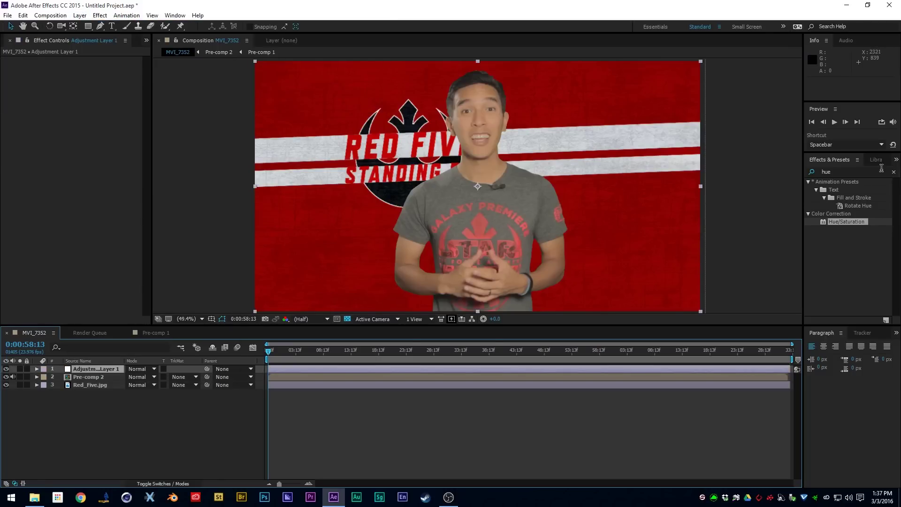
pyautogui.click(864, 171)
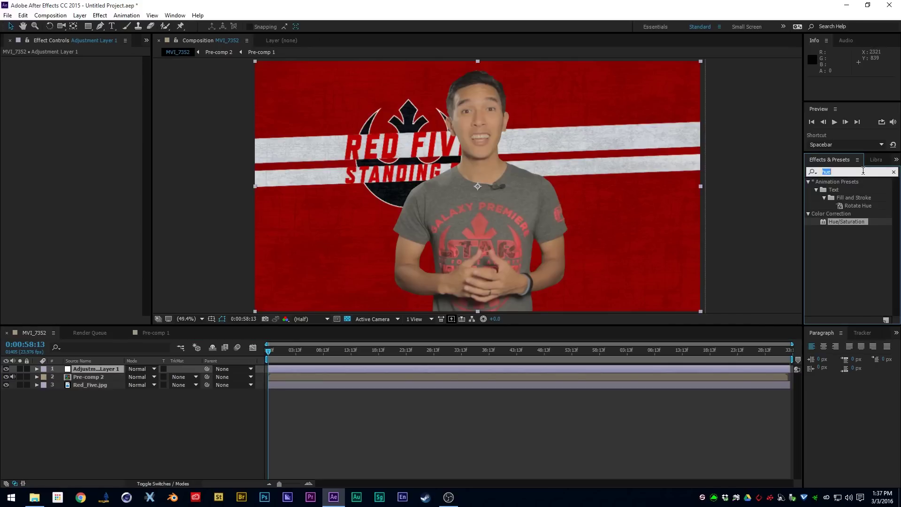
pyautogui.rightClick(863, 171)
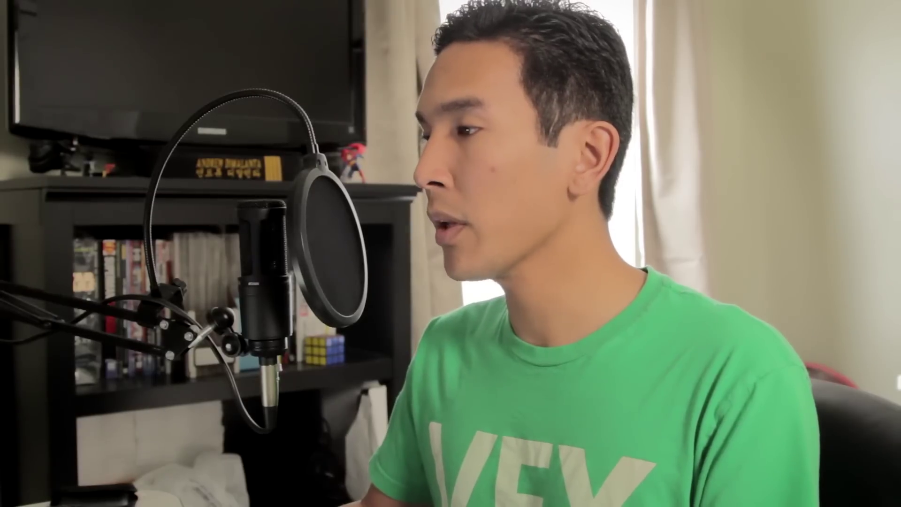